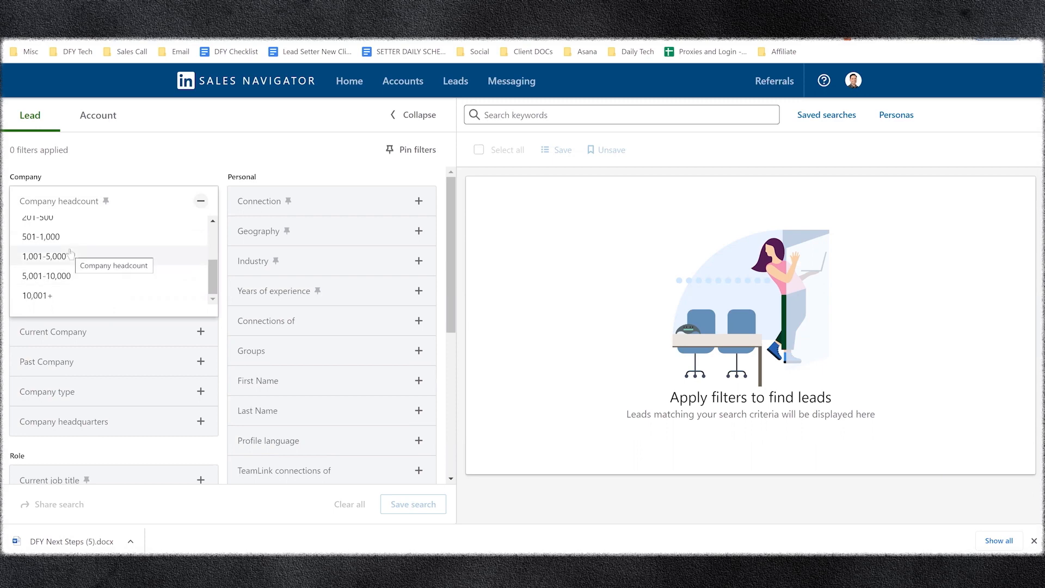
# Step: Filter the leads by company headcount, selecting Self-employed, 1-10 and 11-50
pyautogui.scroll(3, 70, 252)
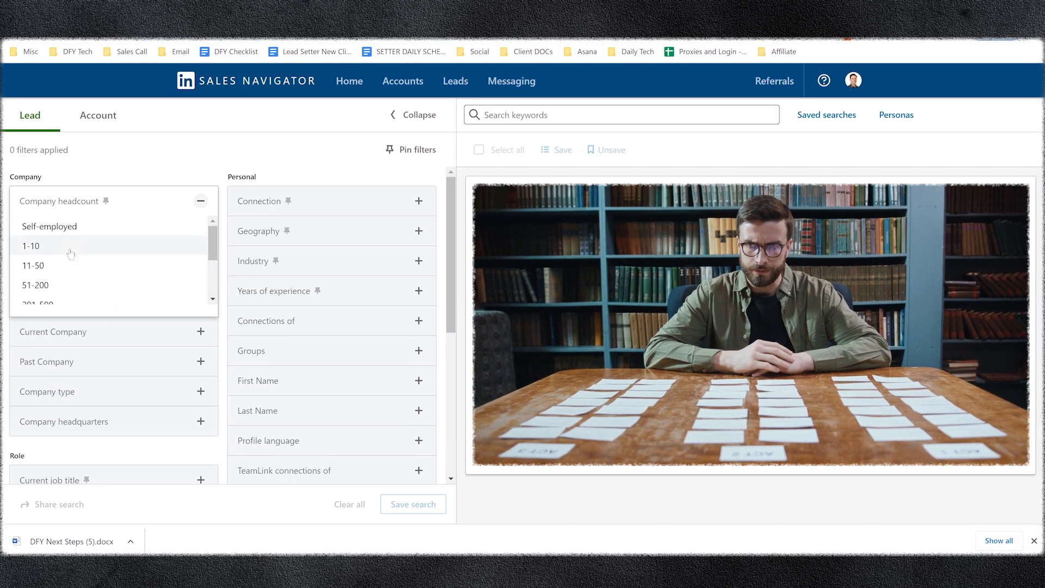
pyautogui.scroll(-2, 70, 252)
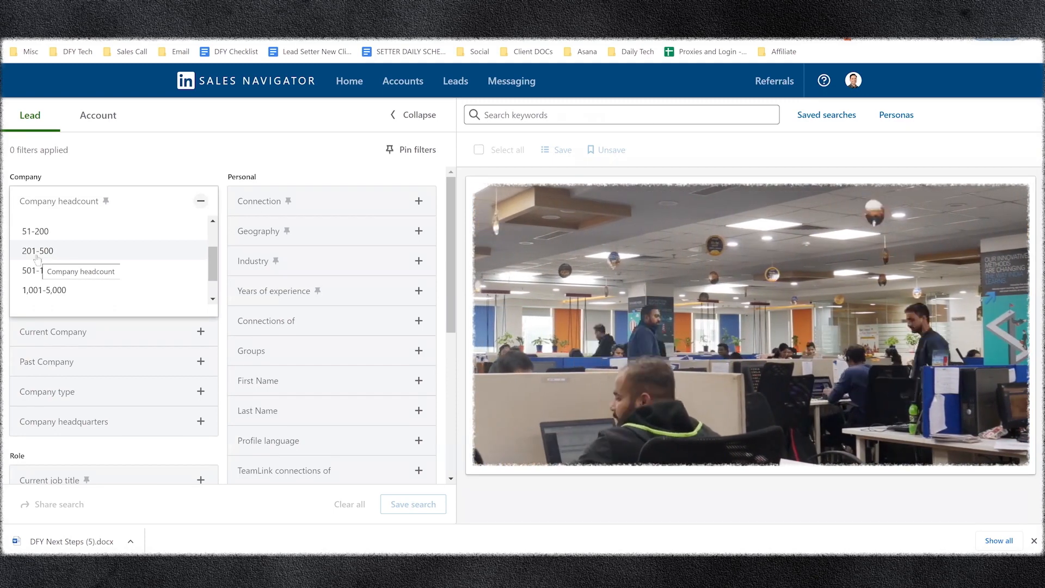
pyautogui.scroll(-1, 46, 272)
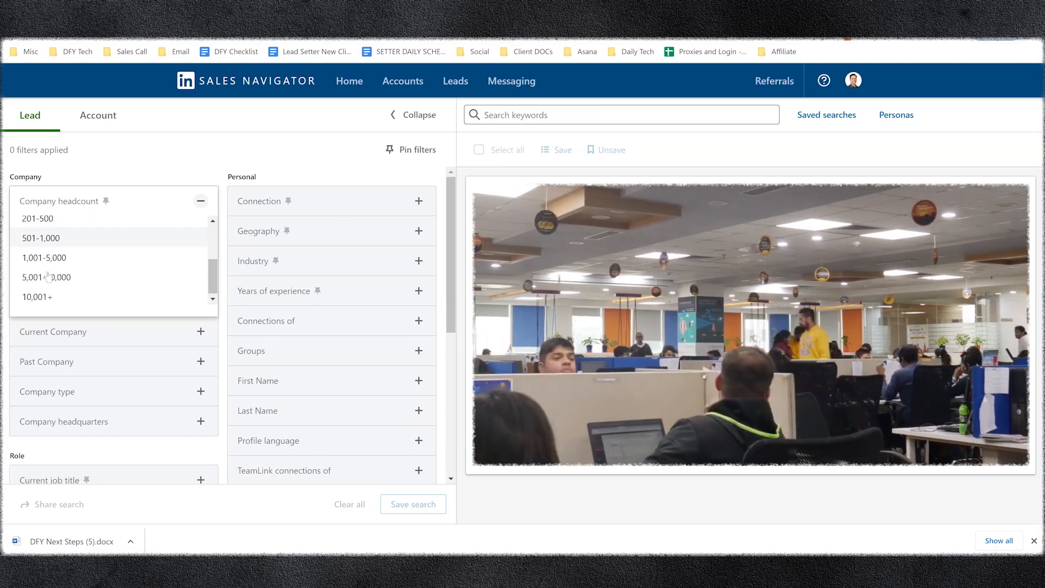
pyautogui.scroll(2, 44, 267)
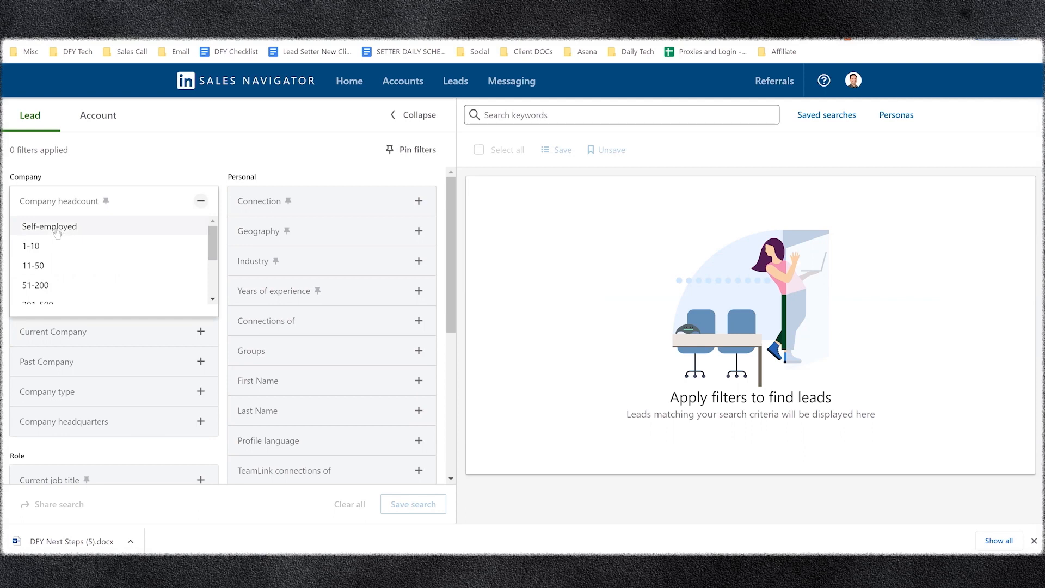
pyautogui.scroll(-1, 49, 229)
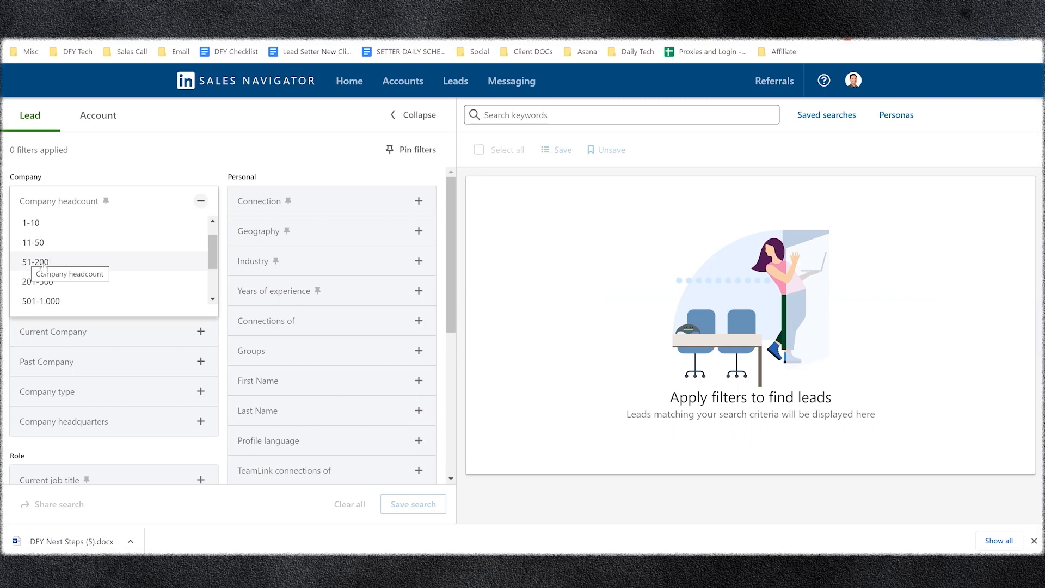
pyautogui.scroll(1, 44, 228)
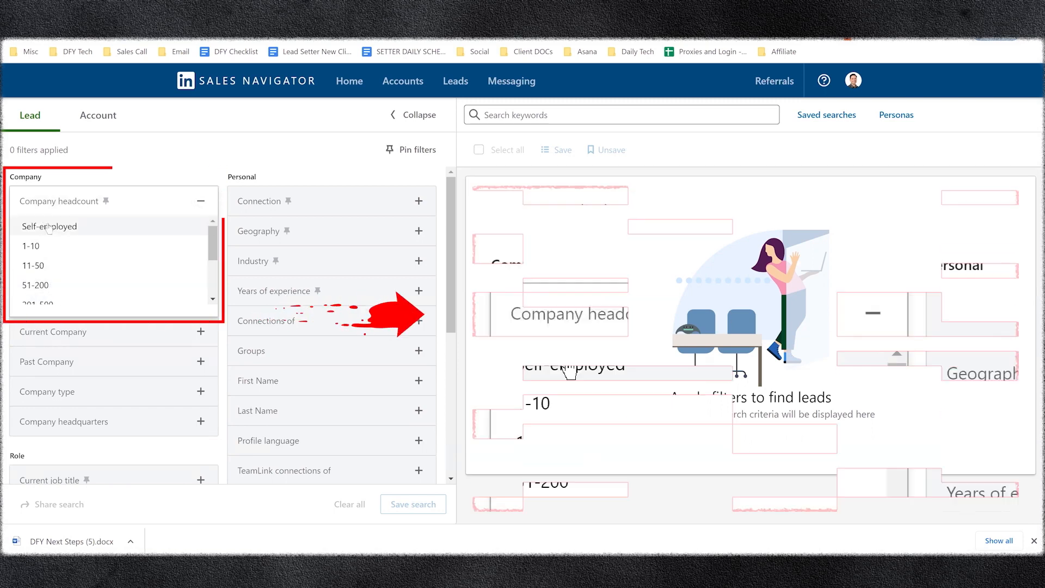
pyautogui.click(45, 228)
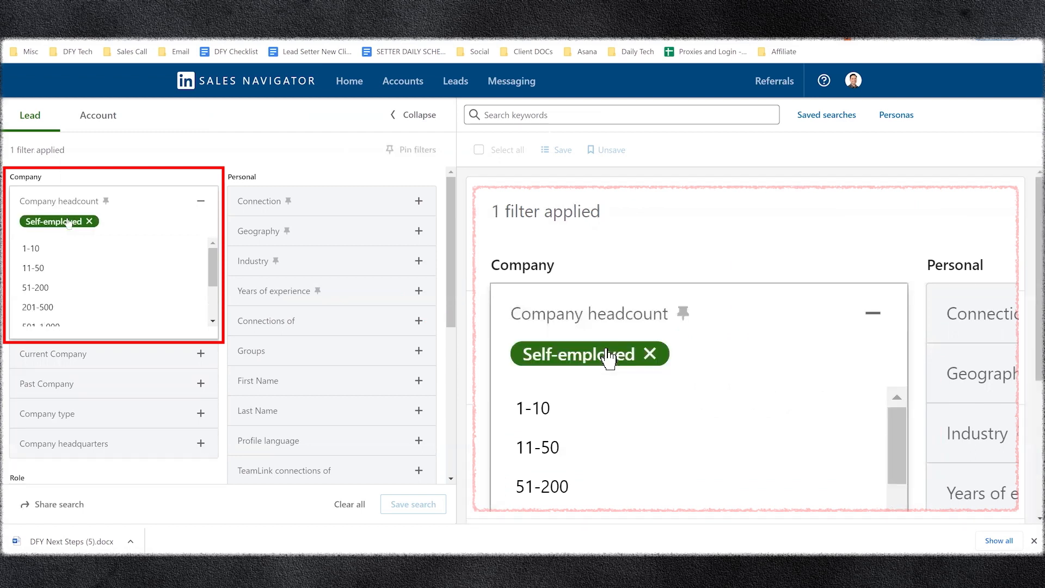
pyautogui.click(37, 250)
pyautogui.click(36, 249)
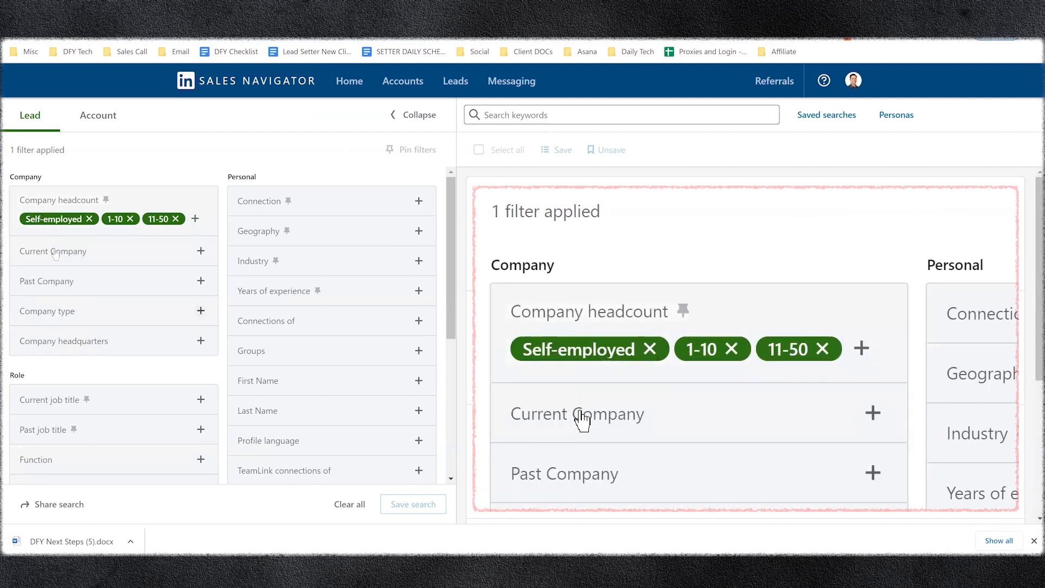
# Step: Filter the leads by seniority level, including Owner, Partner, VP, CXO and Director
pyautogui.scroll(-3, 67, 349)
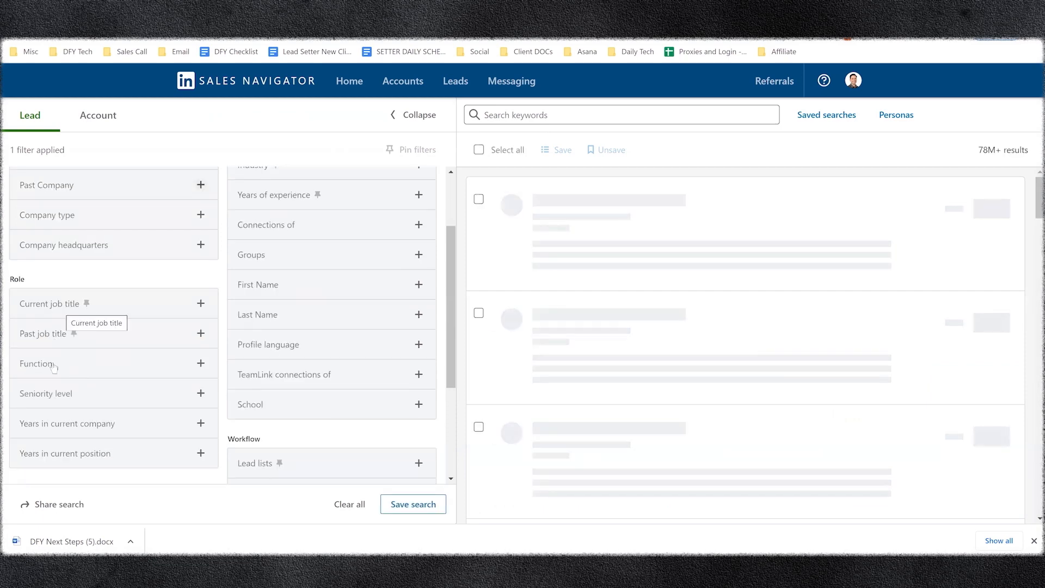
pyautogui.click(133, 364)
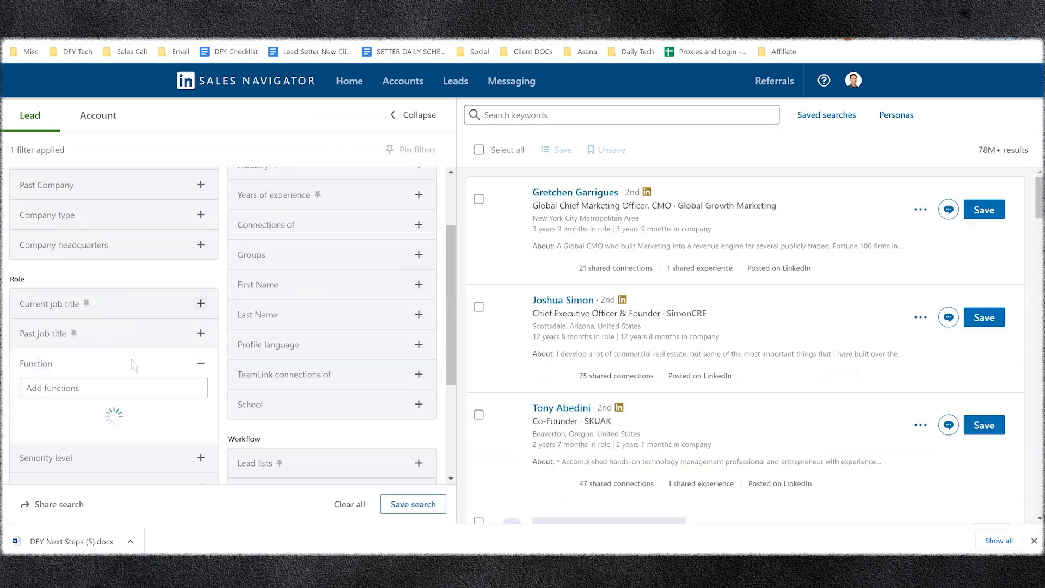
pyautogui.click(149, 270)
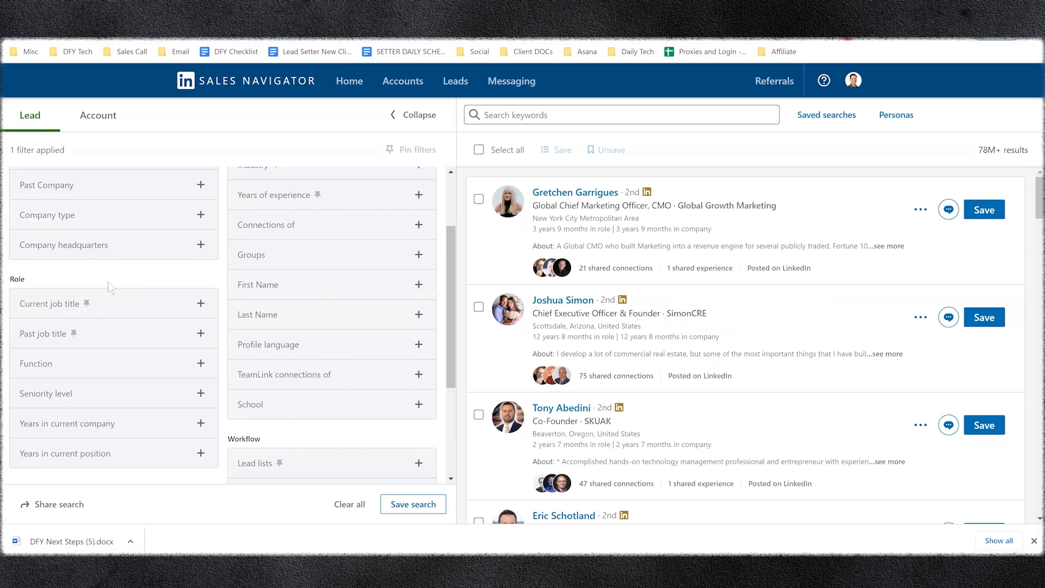
pyautogui.click(61, 394)
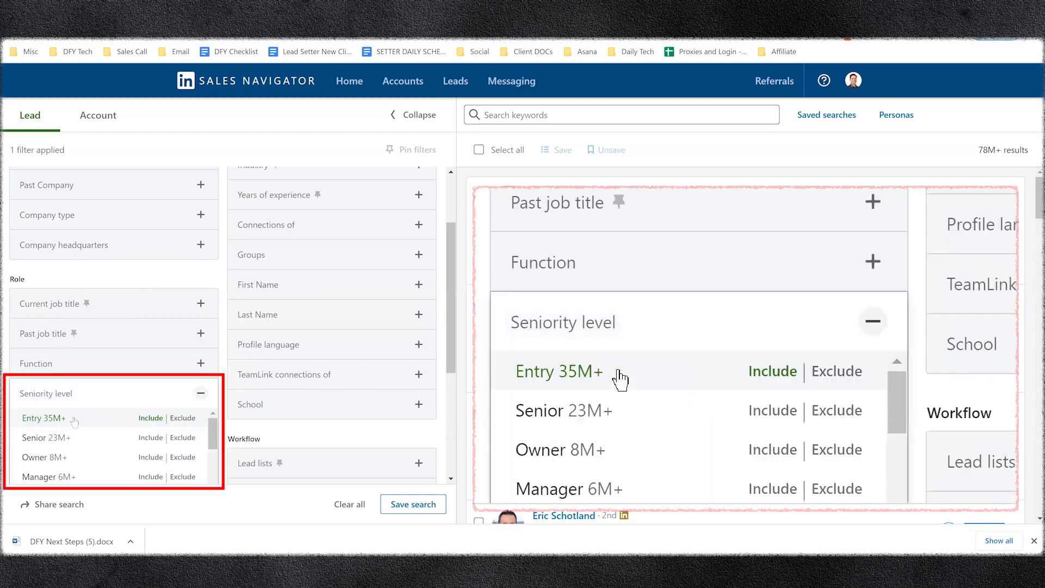
pyautogui.click(38, 457)
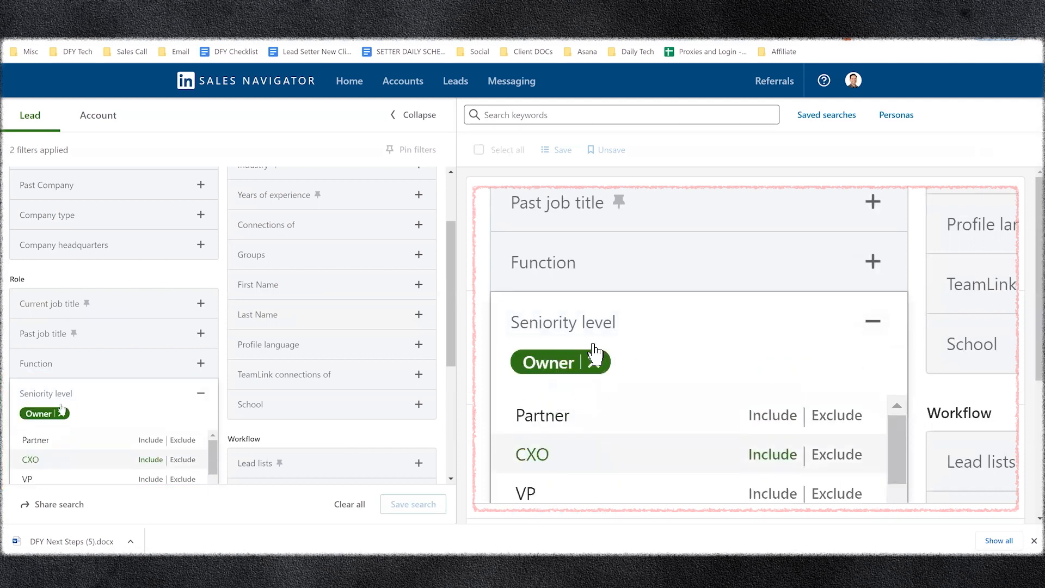
pyautogui.click(34, 442)
pyautogui.click(28, 460)
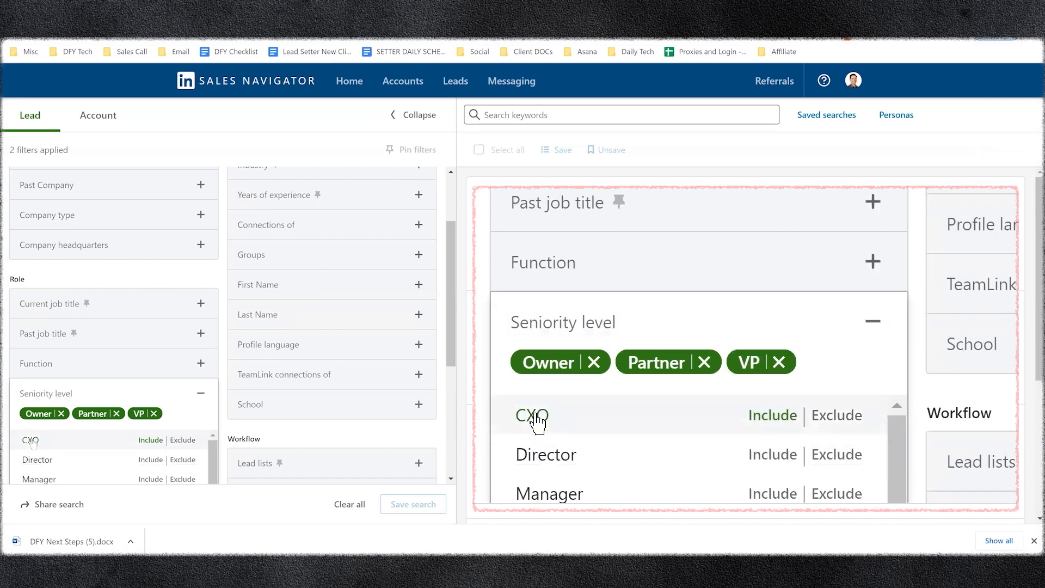
pyautogui.click(39, 442)
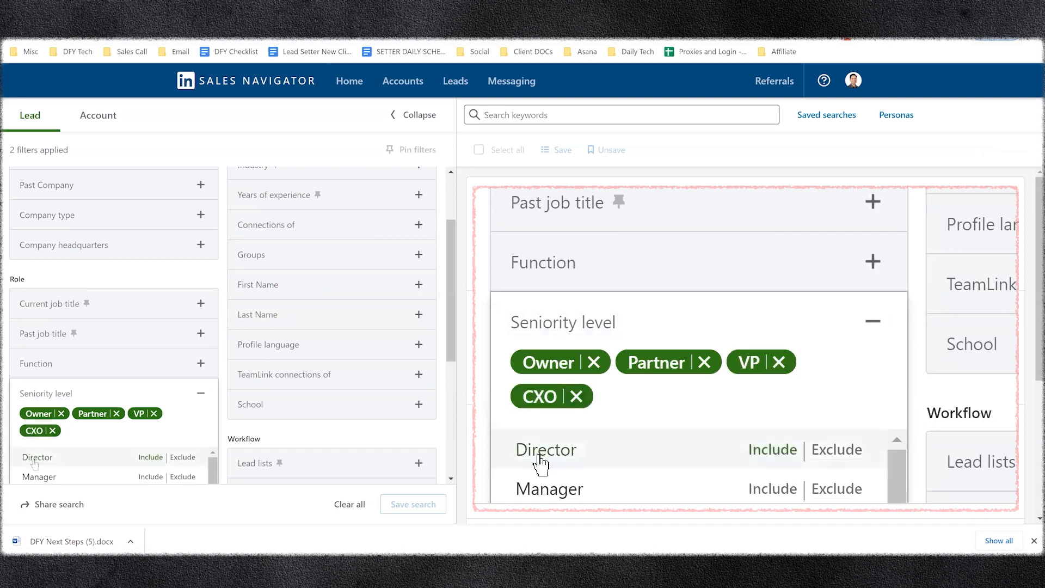
pyautogui.click(33, 461)
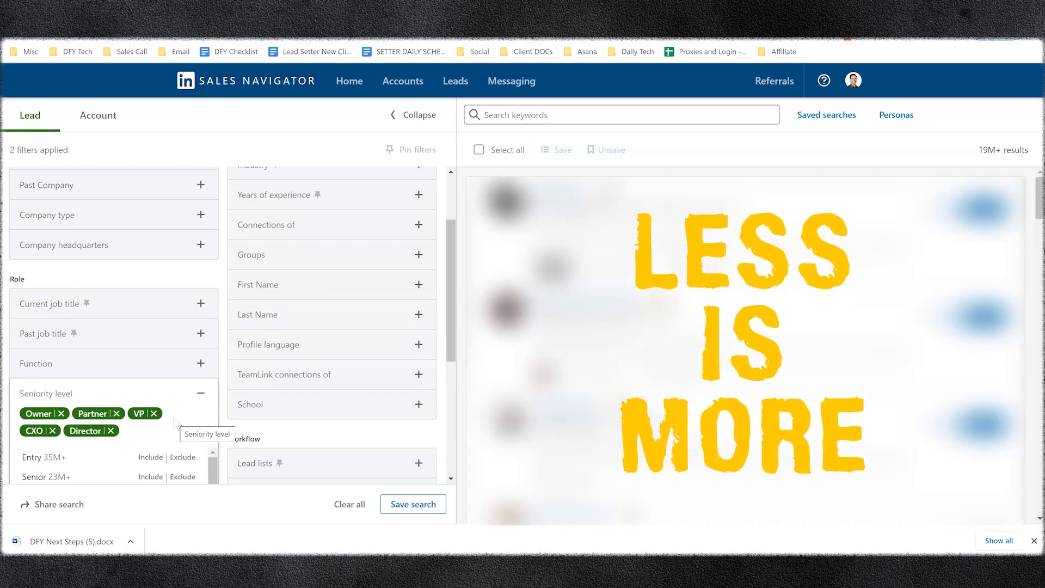
pyautogui.click(200, 395)
# Step: Review the duration ranges offered by the Years in current position filter
pyautogui.scroll(-2, 145, 405)
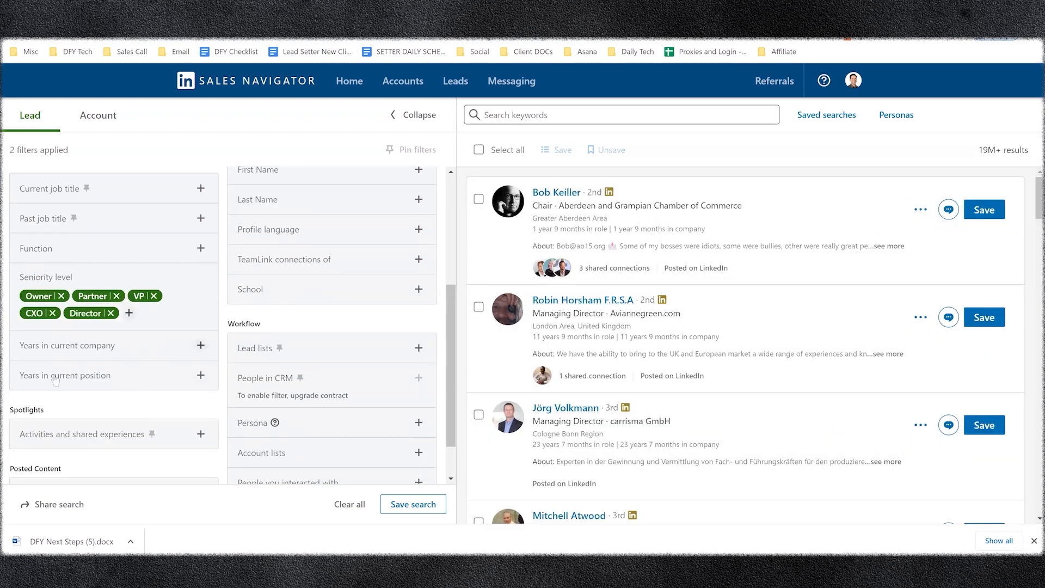
pyautogui.scroll(-1, 103, 387)
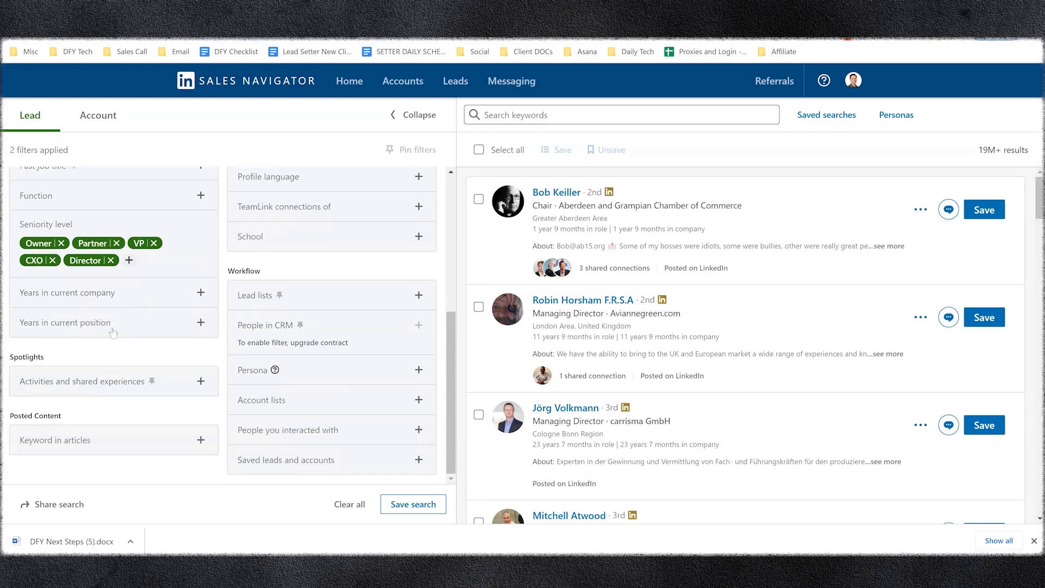
pyautogui.click(200, 323)
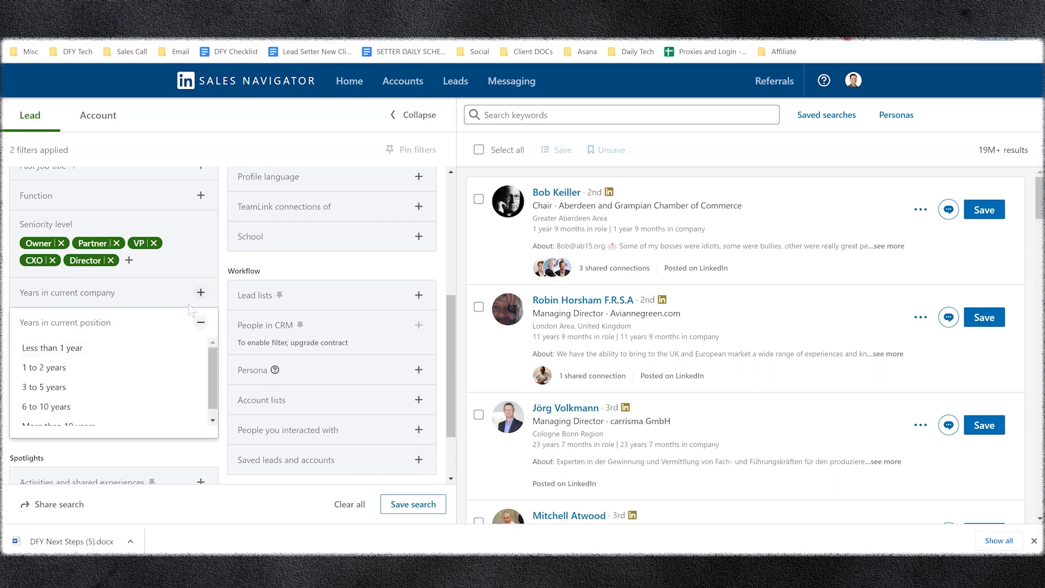
pyautogui.click(201, 322)
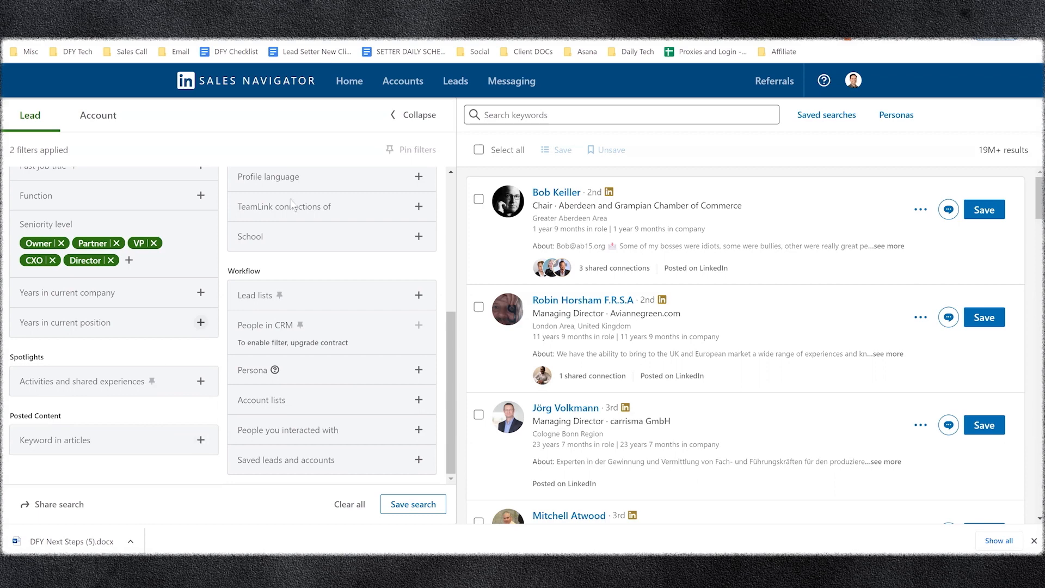
# Step: Filter the leads by connection, selecting 2nd Degree Connections and 3rd Degree+ Connections
pyautogui.scroll(5, 291, 204)
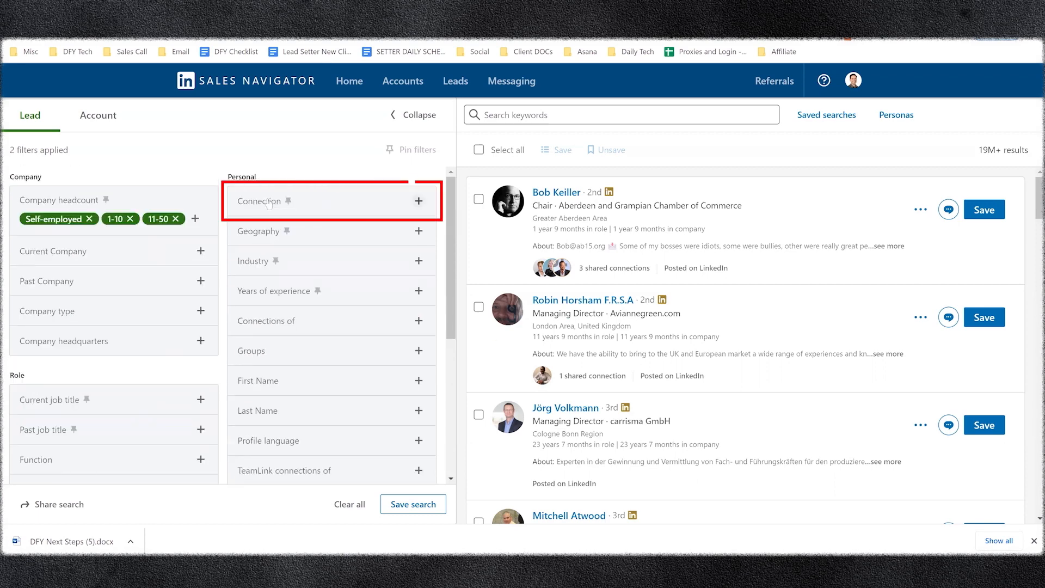
pyautogui.click(269, 202)
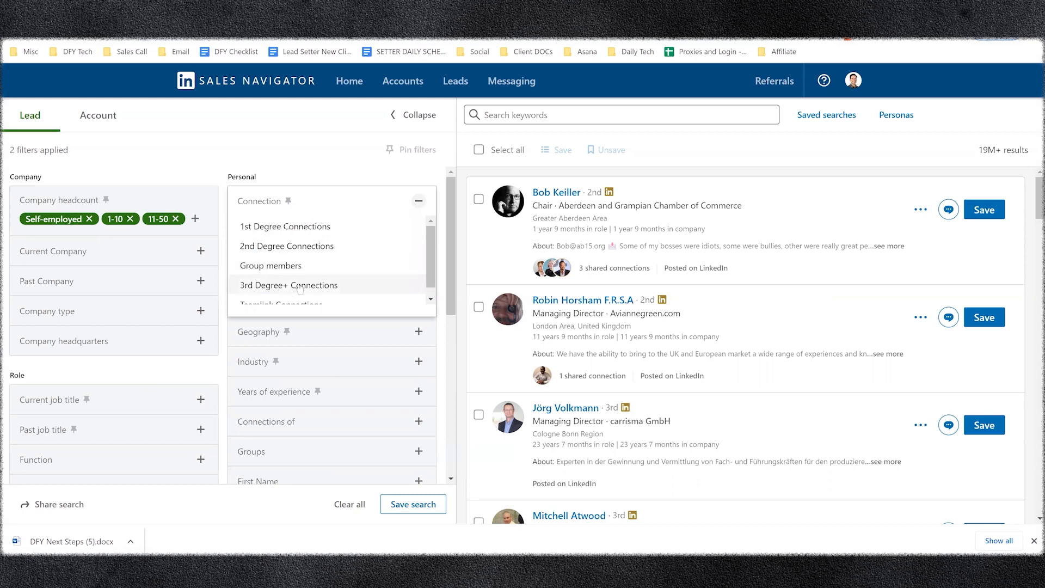
pyautogui.click(314, 246)
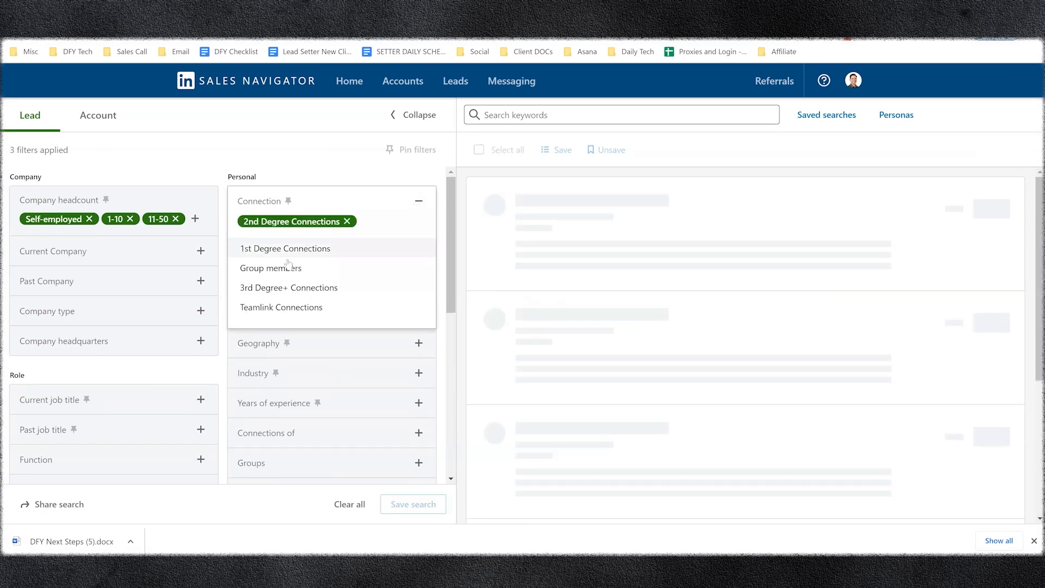
pyautogui.click(294, 288)
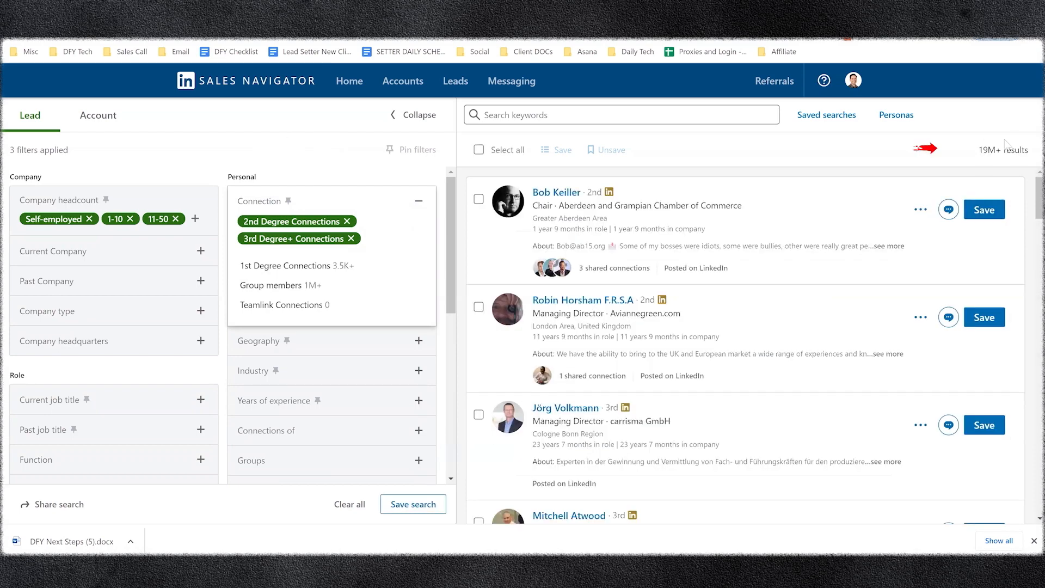
pyautogui.click(421, 200)
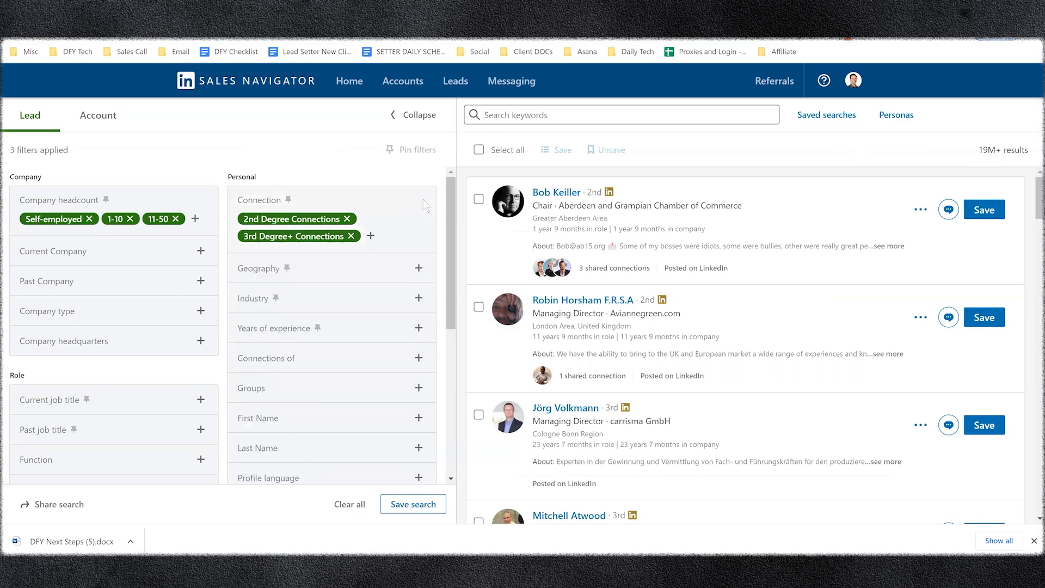
# Step: Restrict the leads' geography to the United States region
pyautogui.click(271, 268)
pyautogui.write('u')
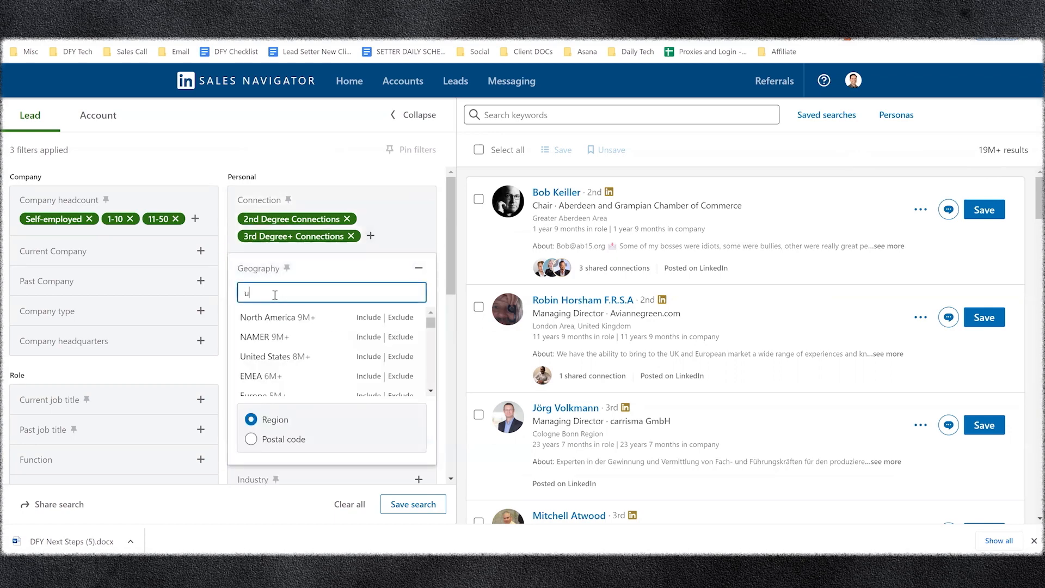
pyautogui.write('nited')
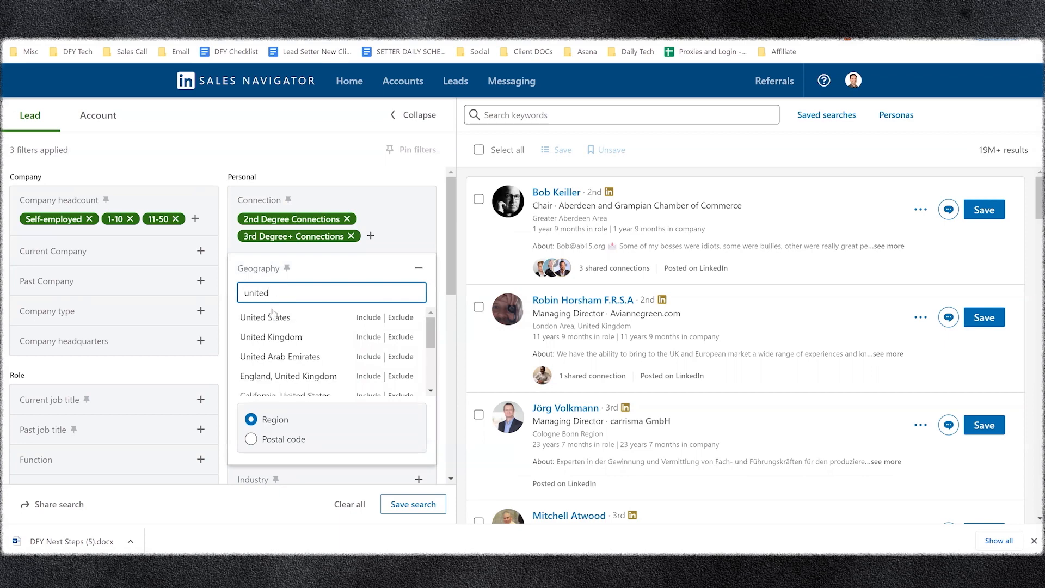
pyautogui.click(274, 317)
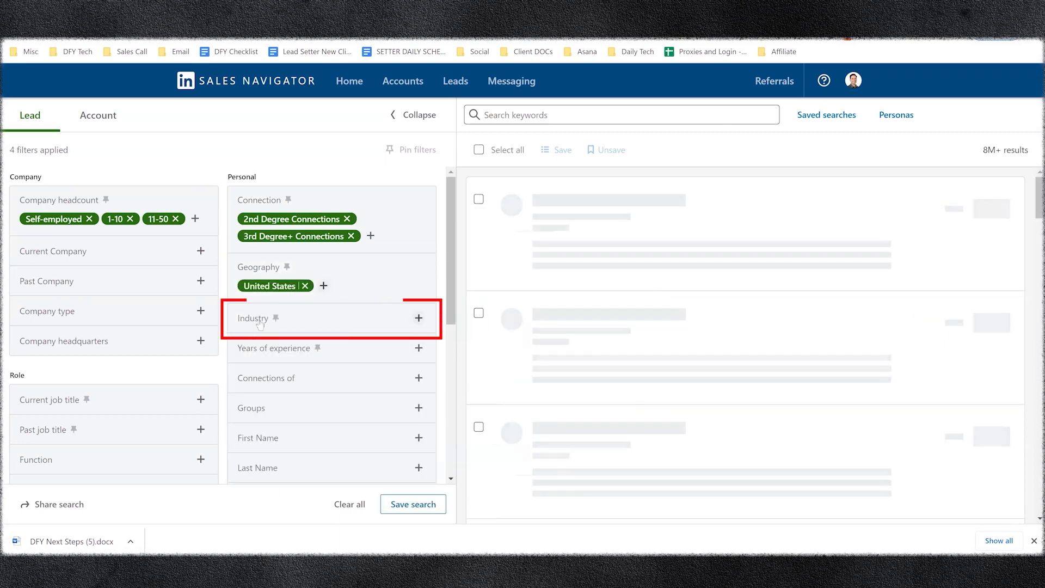
# Step: Find the Business Consulting and Services industry with the term "busines" and include it as an industry filter
pyautogui.click(260, 321)
pyautogui.click(259, 323)
pyautogui.click(418, 319)
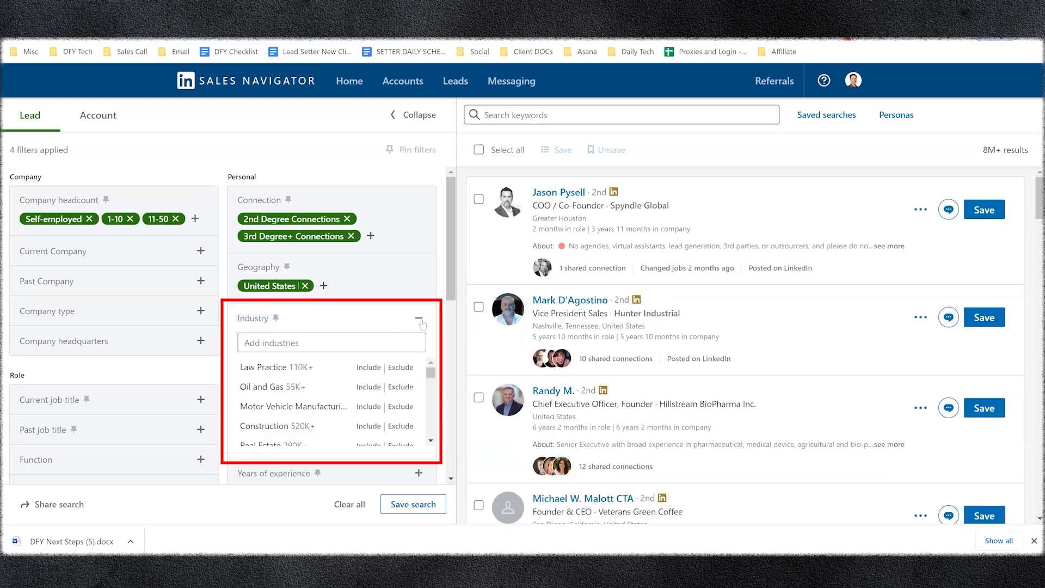
pyautogui.click(291, 338)
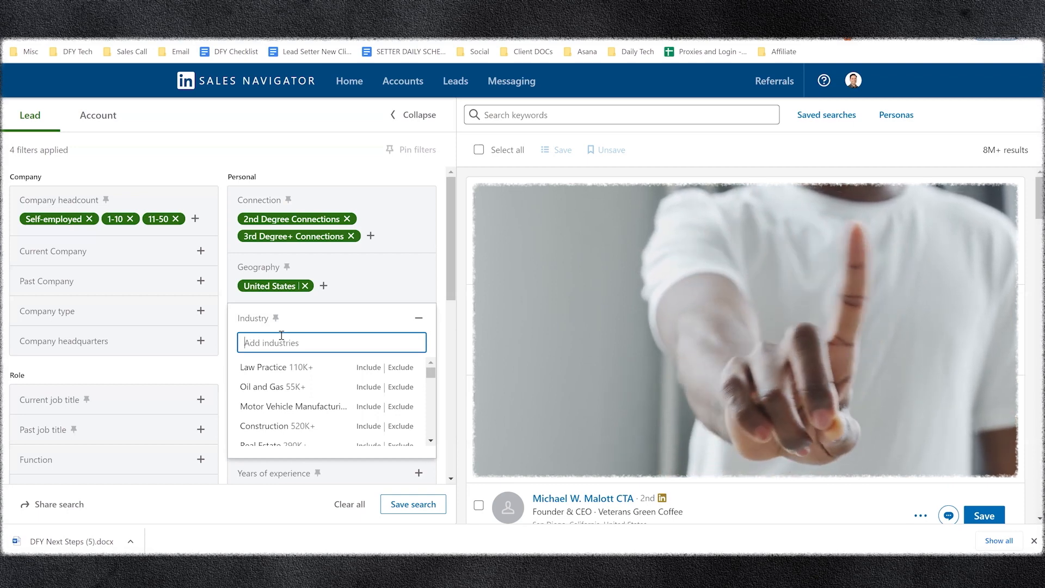
pyautogui.write('busines')
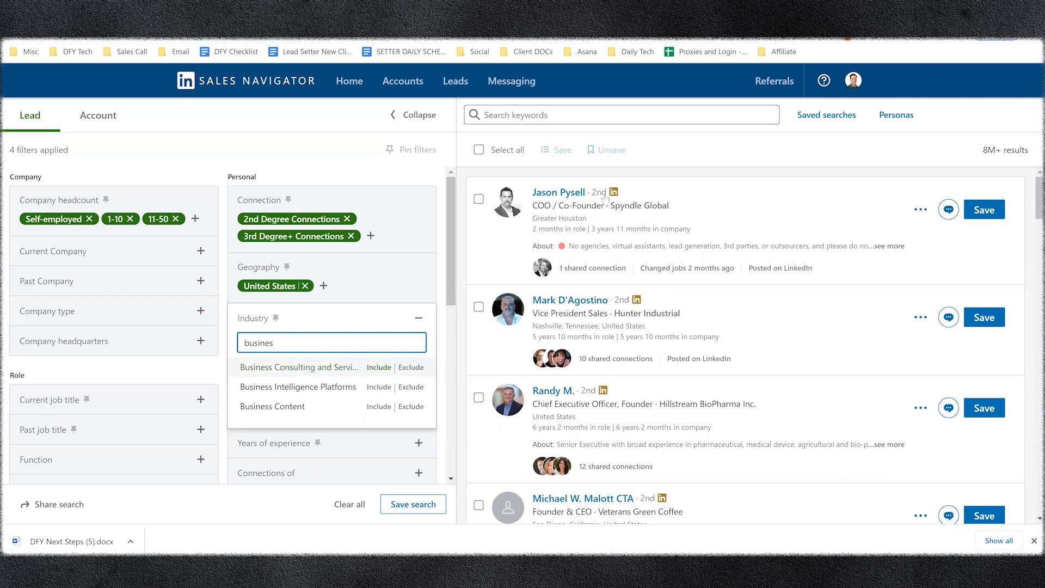
pyautogui.click(294, 366)
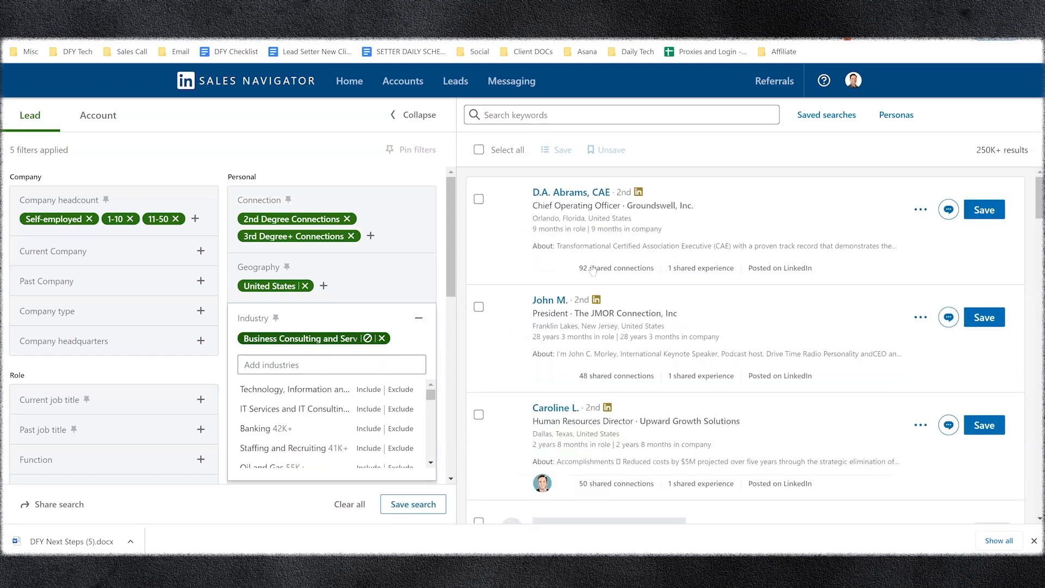
# Step: Examine the job titles and companies of the leads in the filtered results
pyautogui.scroll(-3, 668, 319)
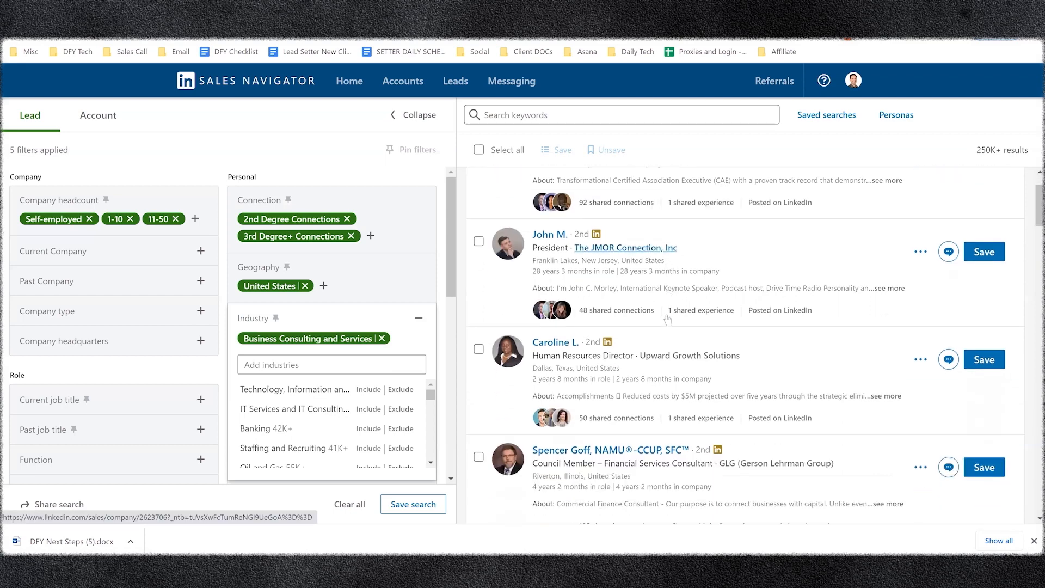
pyautogui.scroll(-4, 668, 318)
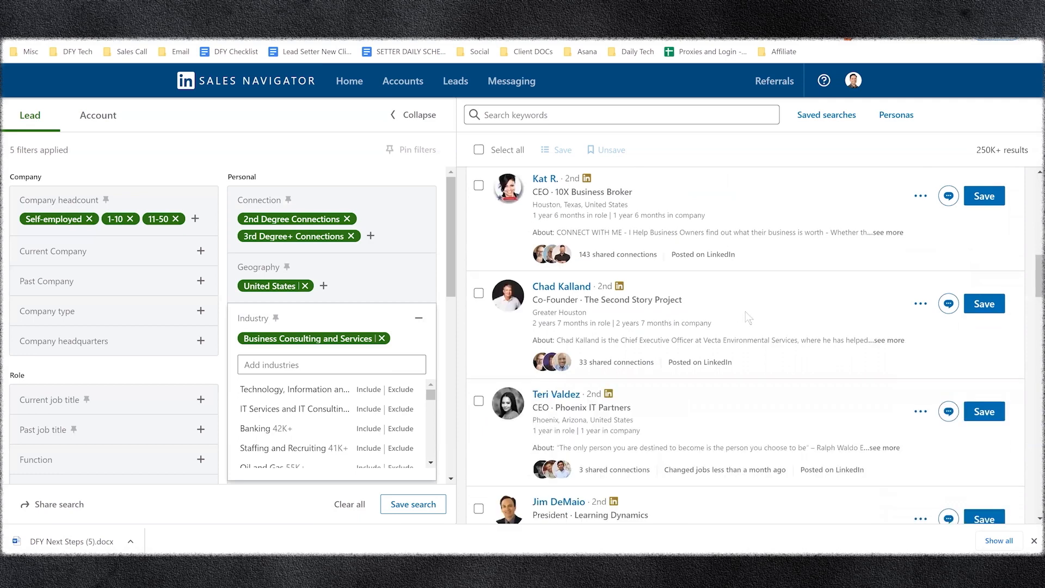
pyautogui.scroll(-3, 745, 311)
pyautogui.scroll(-6, 746, 315)
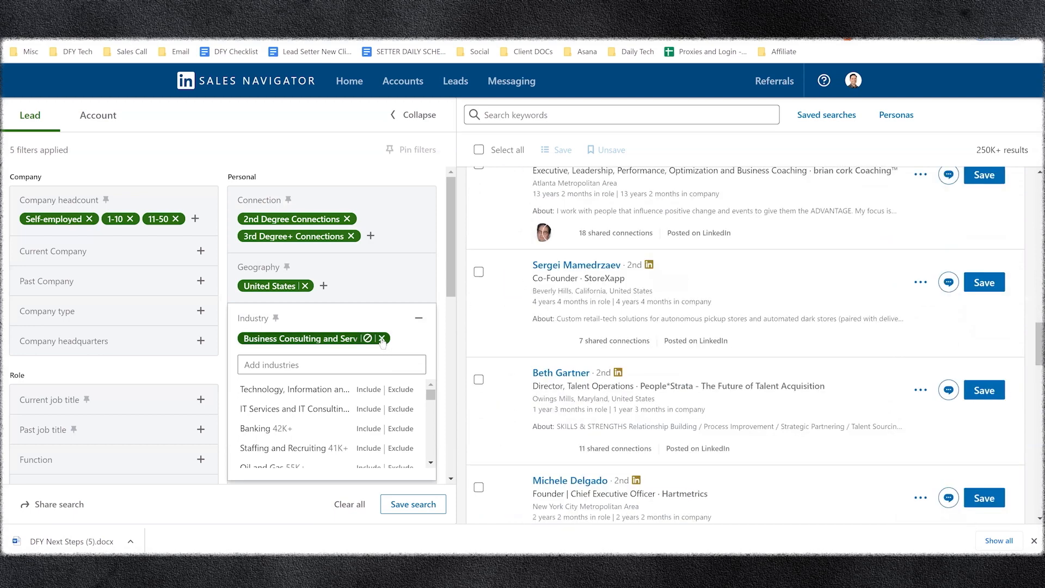
# Step: Remove the Business Consulting and Services industry from the lead filters and close the industry filter
pyautogui.moveTo(616, 278)
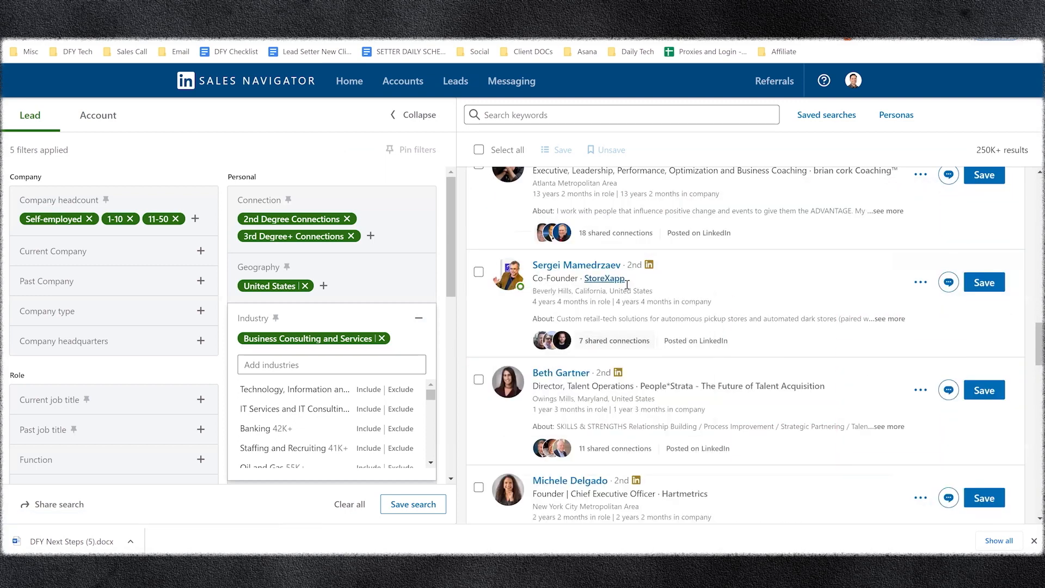
pyautogui.click(382, 338)
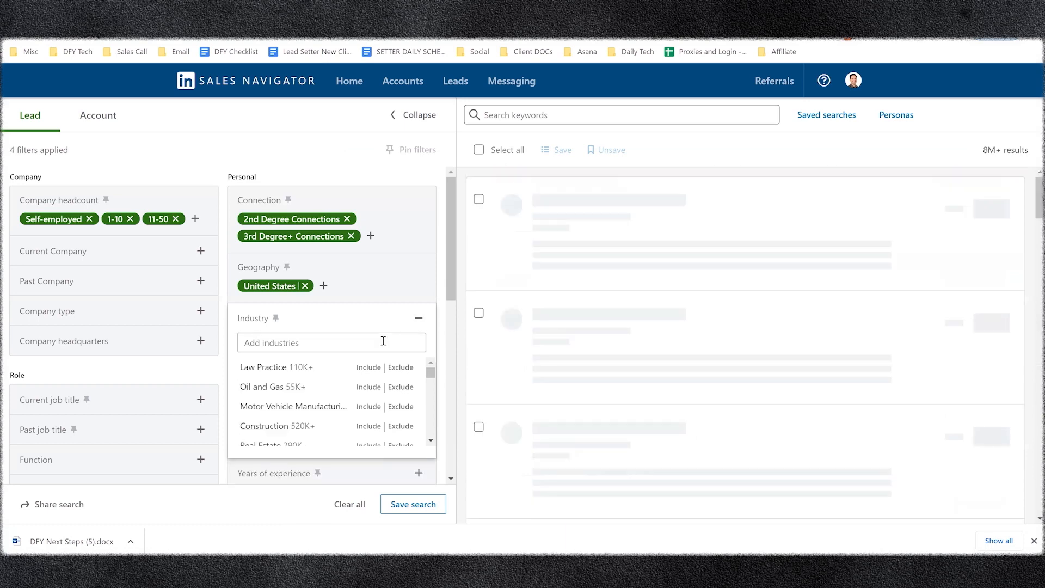
pyautogui.click(389, 273)
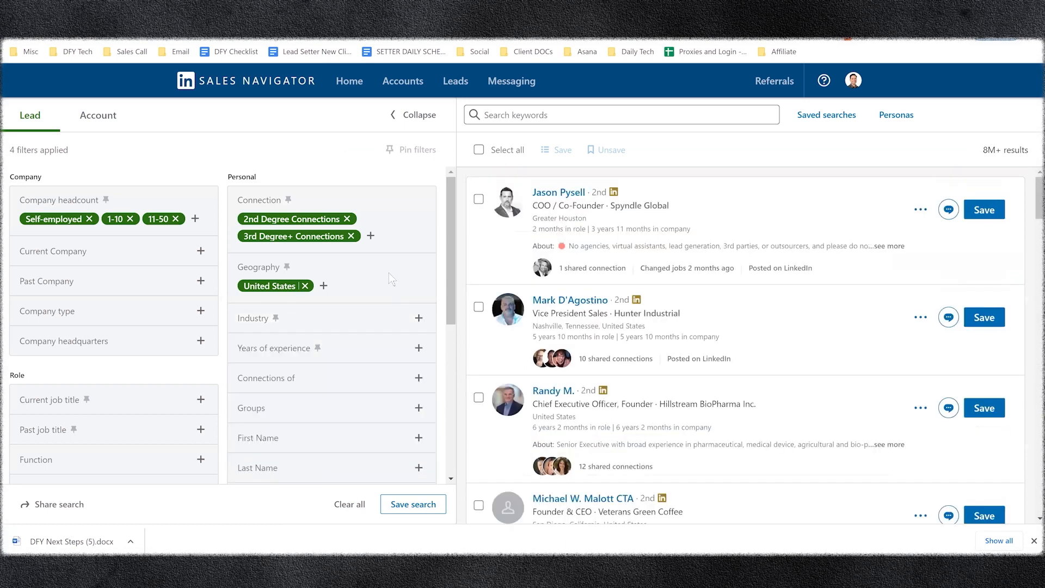
# Step: Filter the leads by years of experience, selecting 3 to 5 years, 6 to 10 years and More than 10 years
pyautogui.click(418, 349)
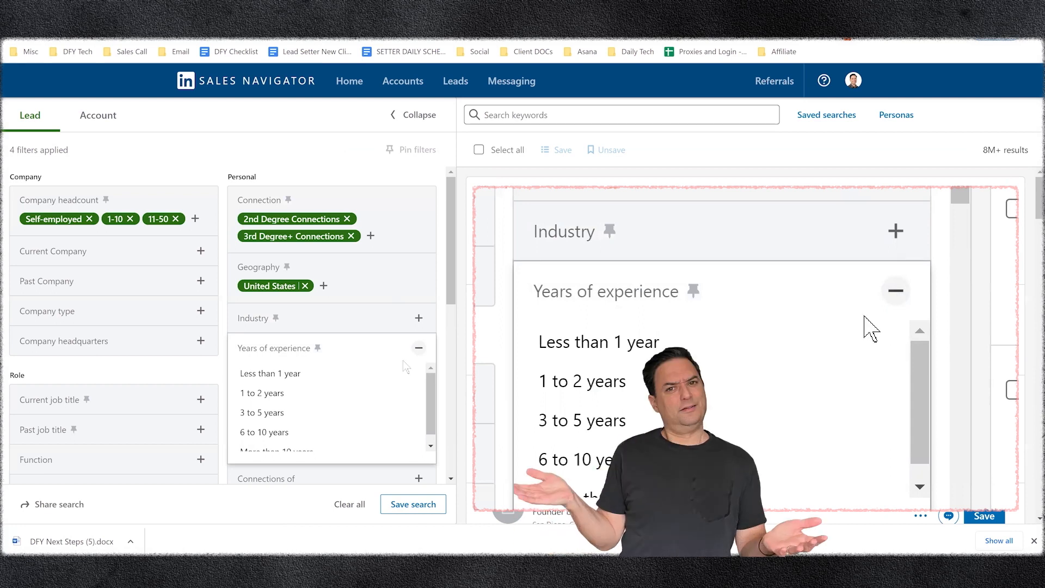
pyautogui.click(272, 413)
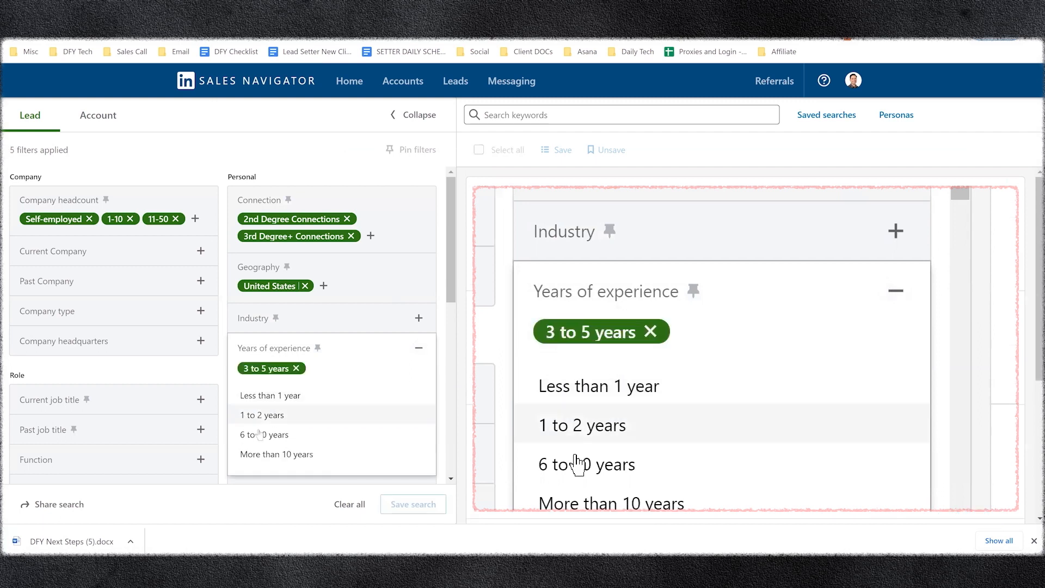
pyautogui.click(327, 433)
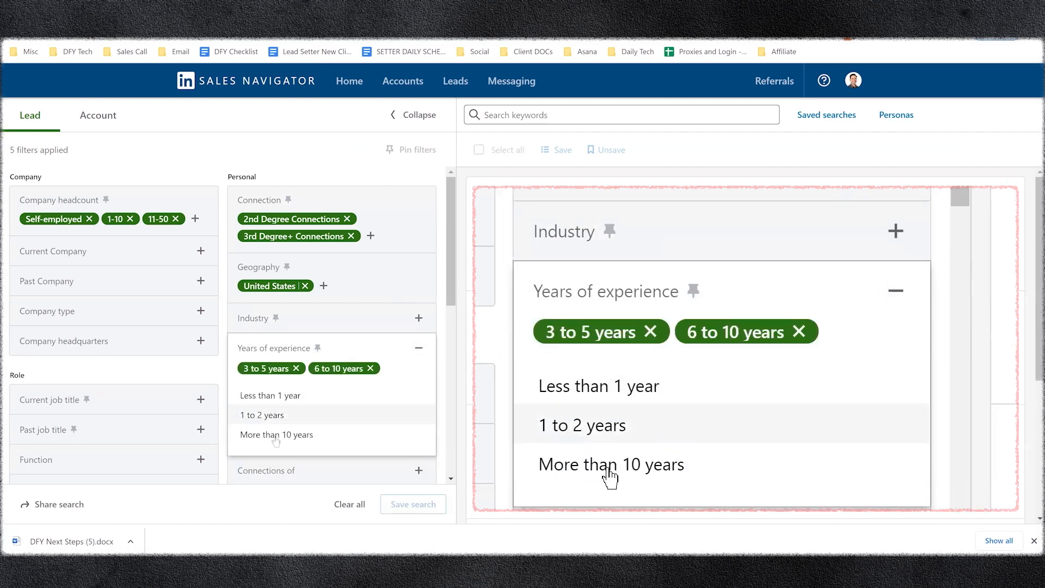
pyautogui.click(275, 435)
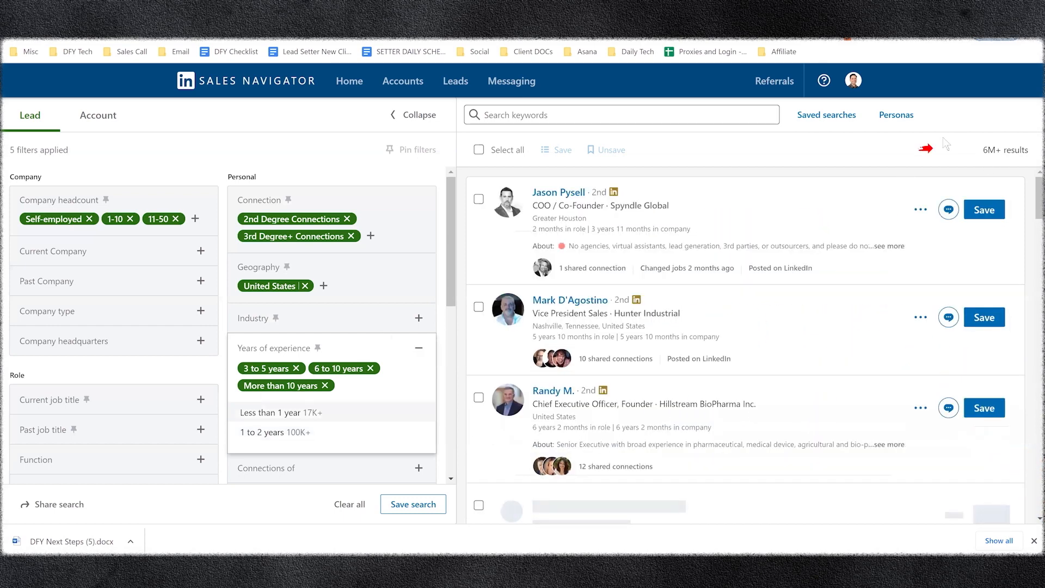
# Step: Include Senior Business Consultant and Consultant in the current job title filter
pyautogui.scroll(-2, 369, 197)
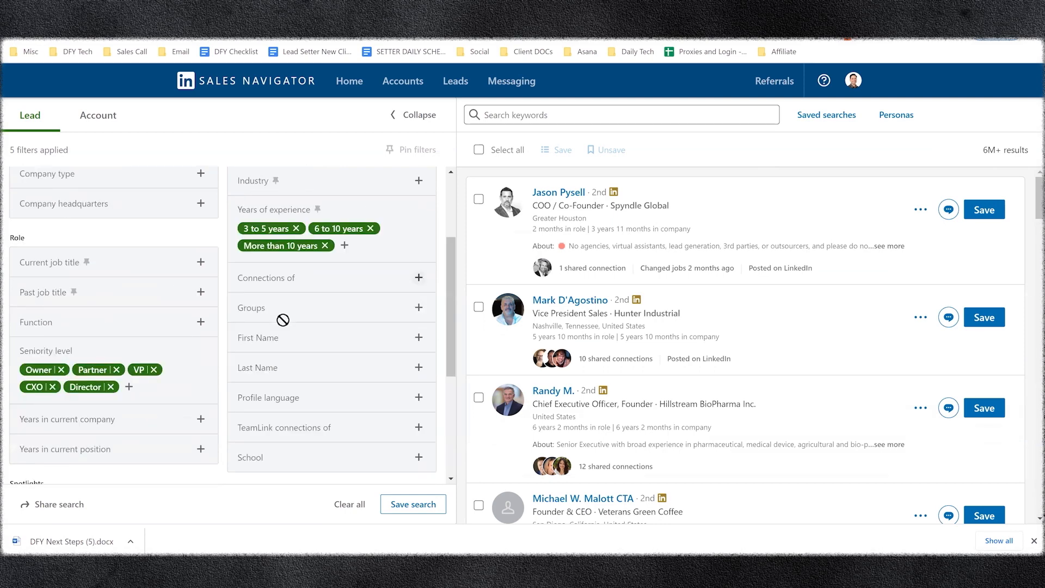
pyautogui.scroll(3, 280, 314)
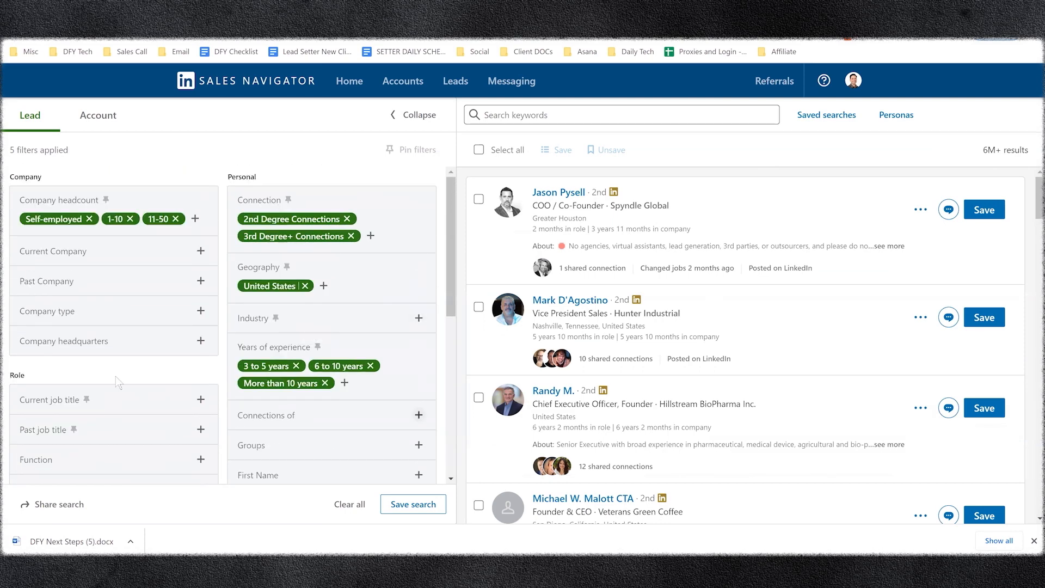
pyautogui.click(200, 401)
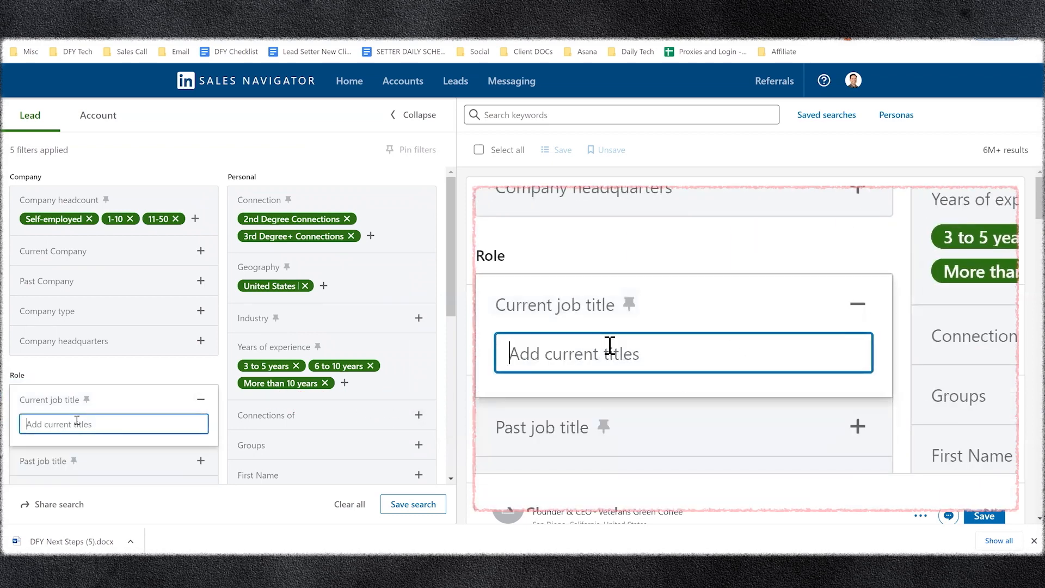
pyautogui.write('business')
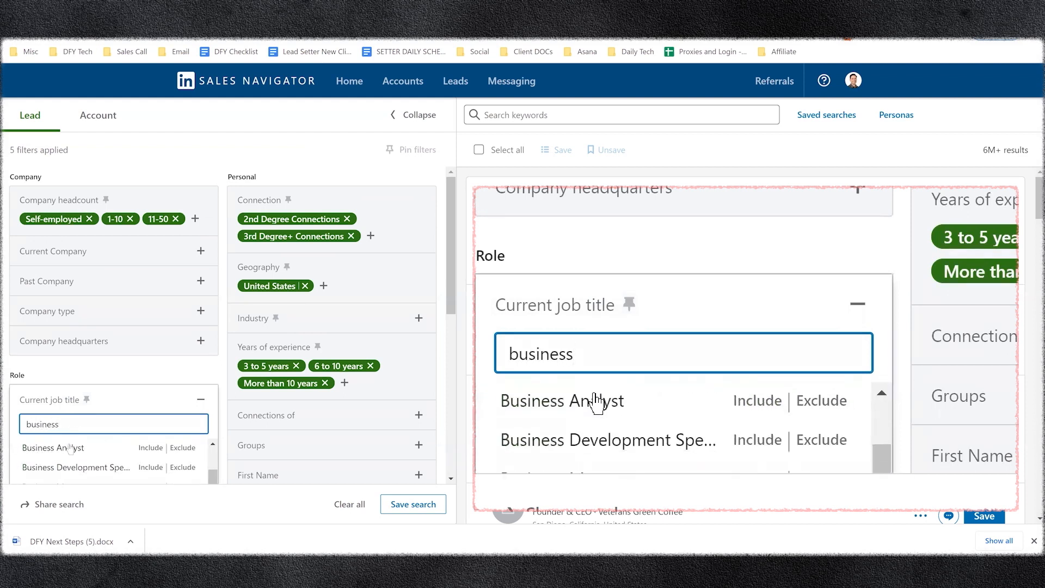
pyautogui.write(' consulta')
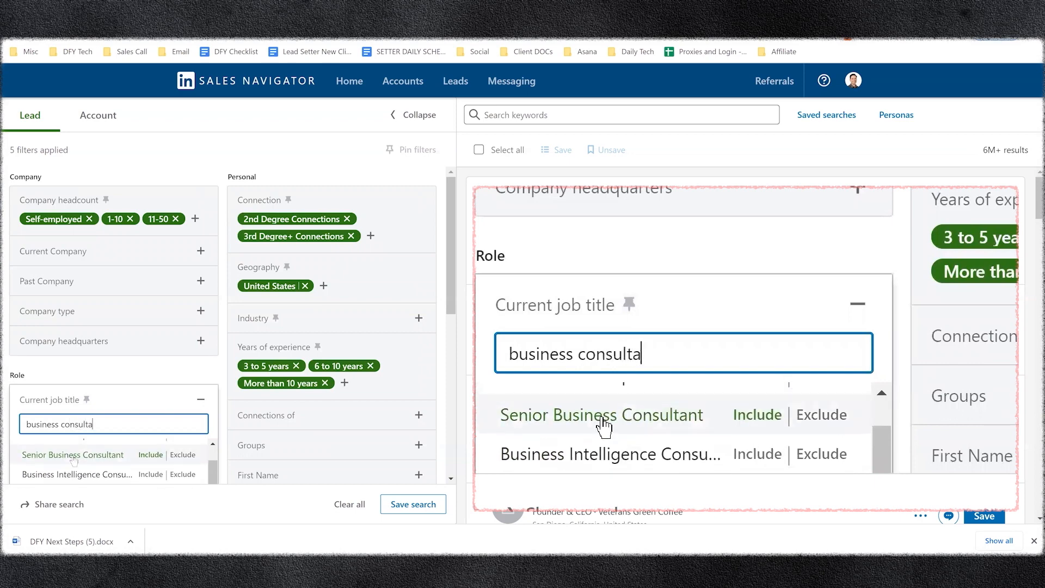
pyautogui.click(73, 456)
pyautogui.write('con')
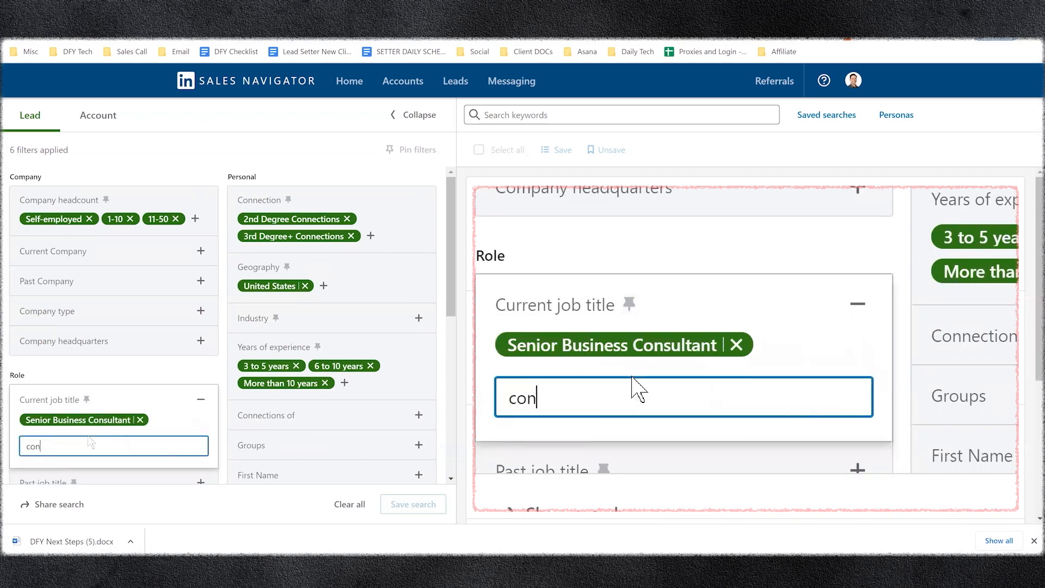
pyautogui.write('sulta')
pyautogui.click(47, 469)
# Step: Add Business Consultant, Business Coach and Business Coaching Specialist to the included current job titles
pyautogui.write('b')
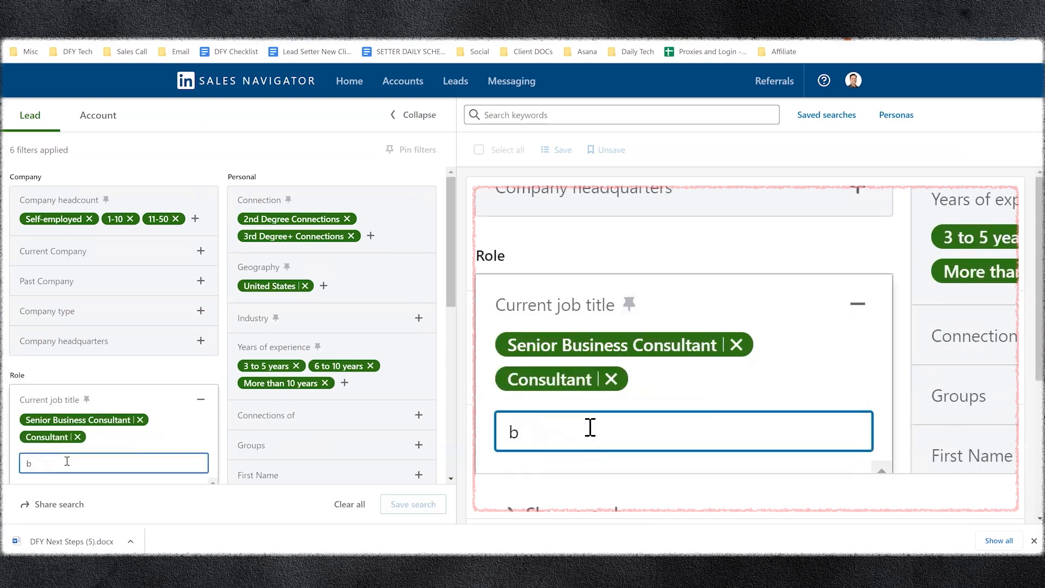
pyautogui.write('usiness consultant')
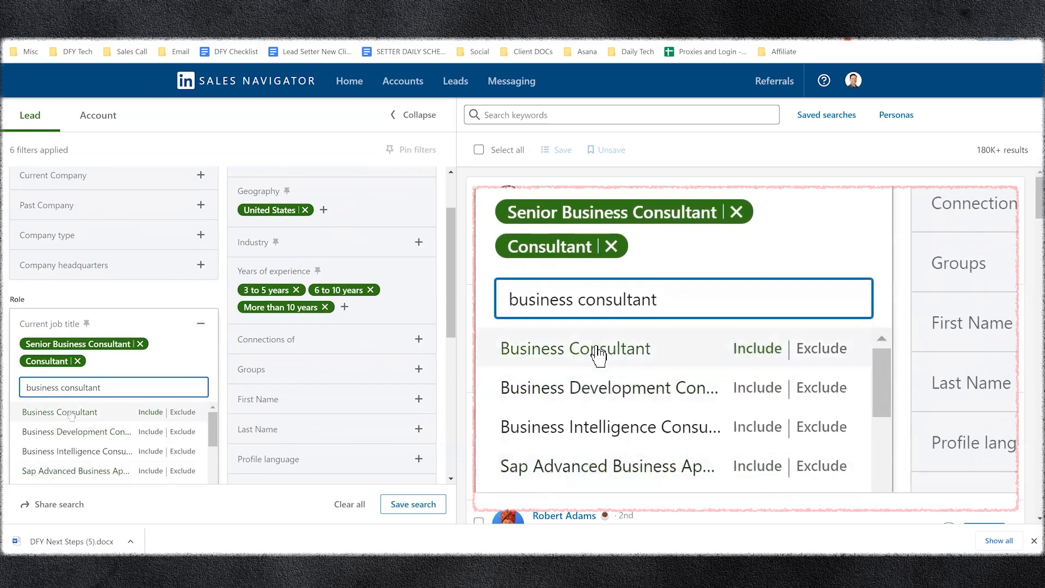
pyautogui.press('Return')
pyautogui.write('business coach')
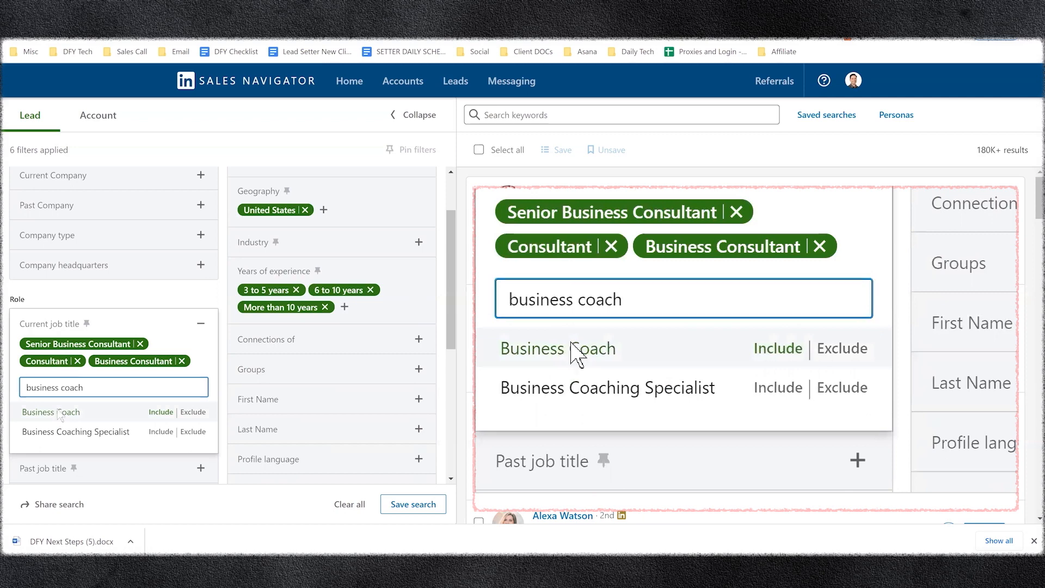
pyautogui.press('Return')
pyautogui.write('business coac')
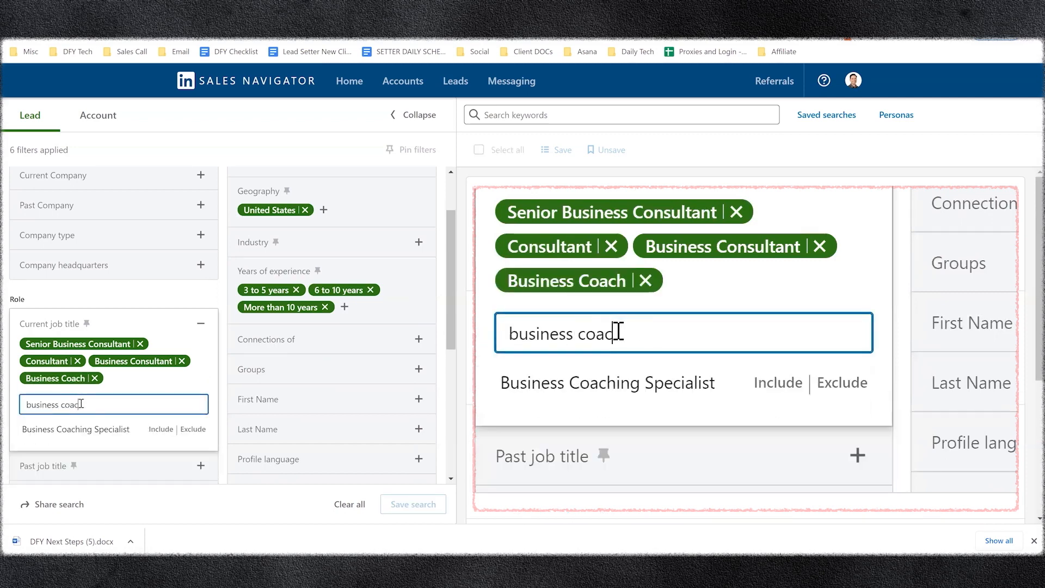
pyautogui.click(41, 427)
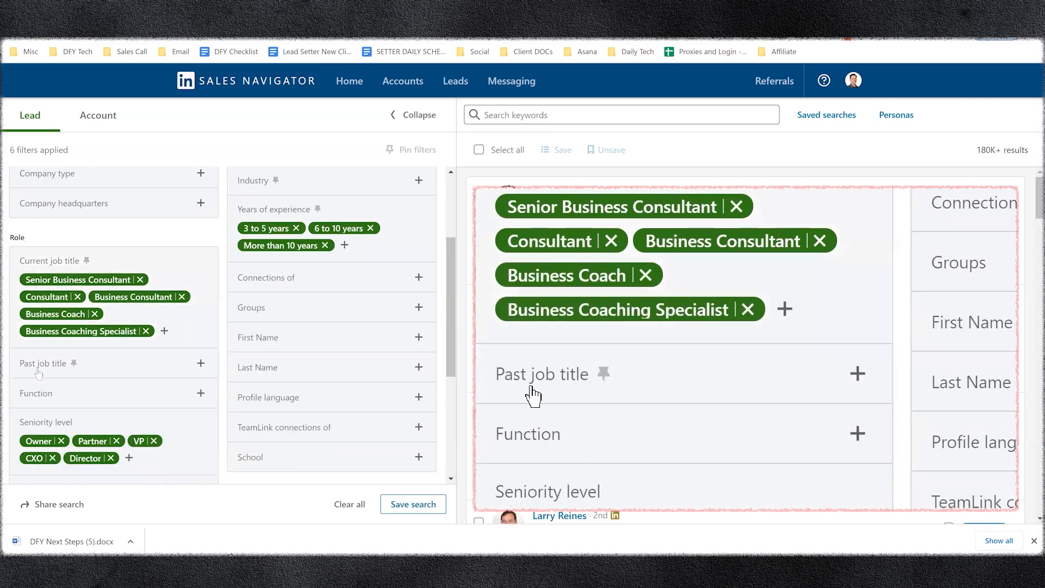
# Step: Find the Executive Coach title with the term "executive coac" and include it as a current job title
pyautogui.click(163, 331)
pyautogui.write('ex')
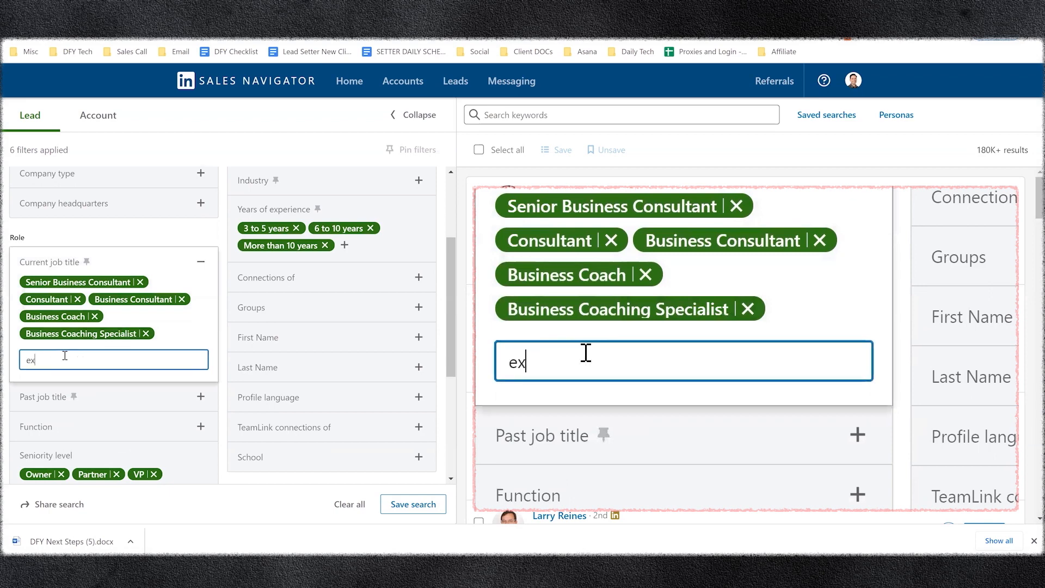
pyautogui.write('ecutive coac')
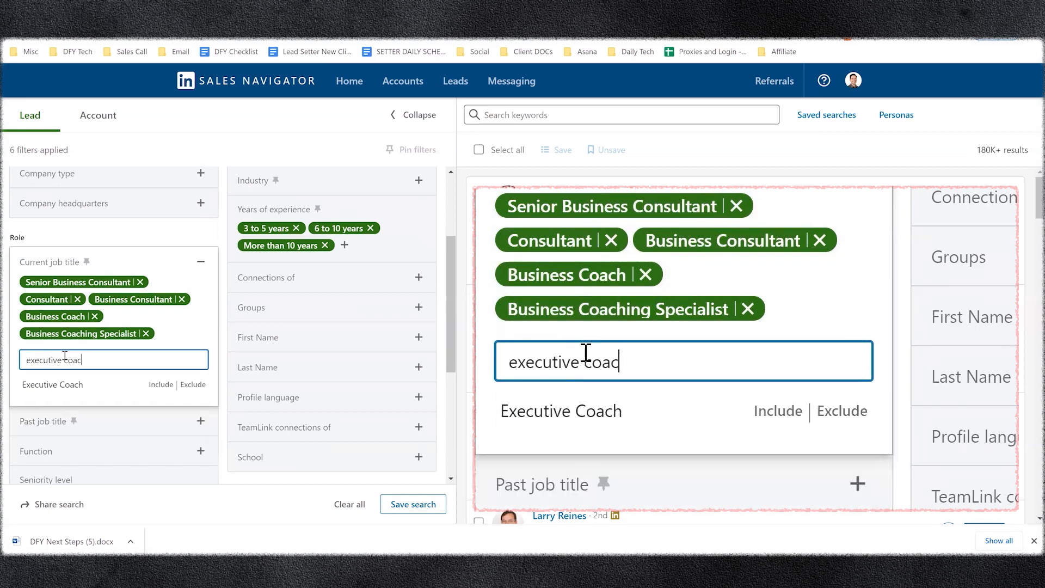
pyautogui.click(55, 383)
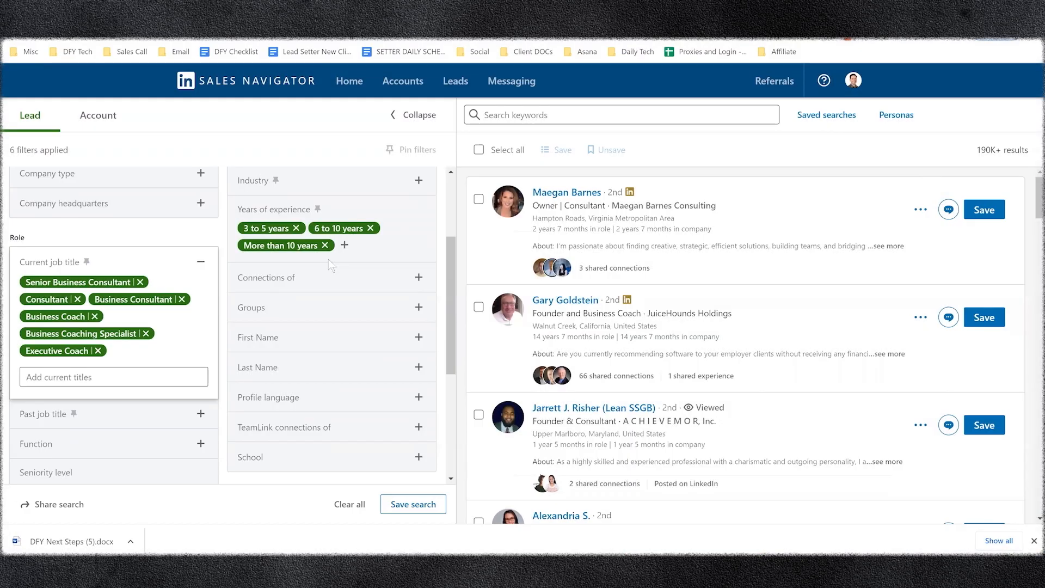
# Step: Review the applied filters and examine the job titles and companies of the matching leads
pyautogui.scroll(3, 328, 259)
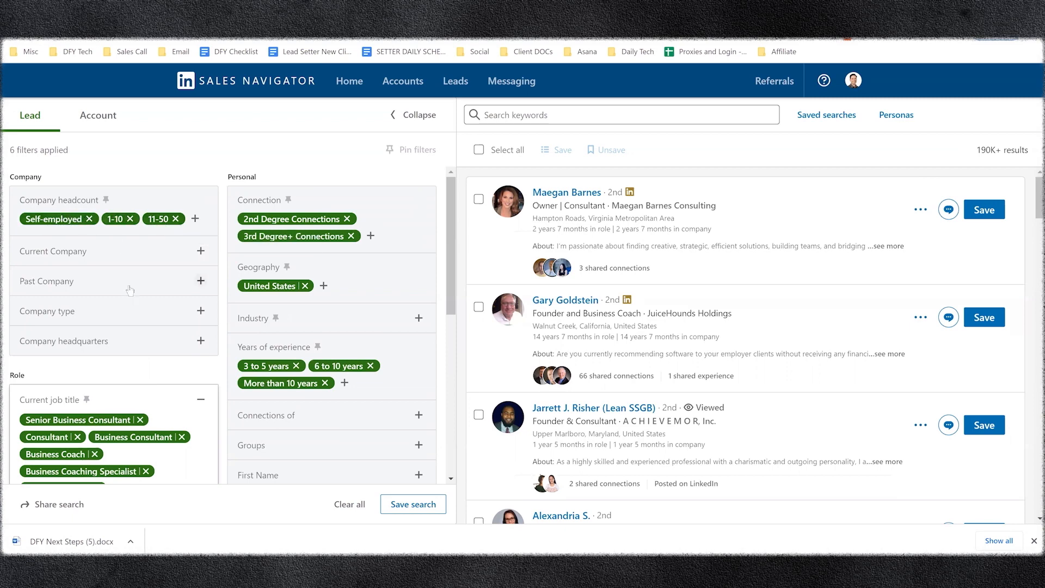
pyautogui.scroll(-2, 82, 305)
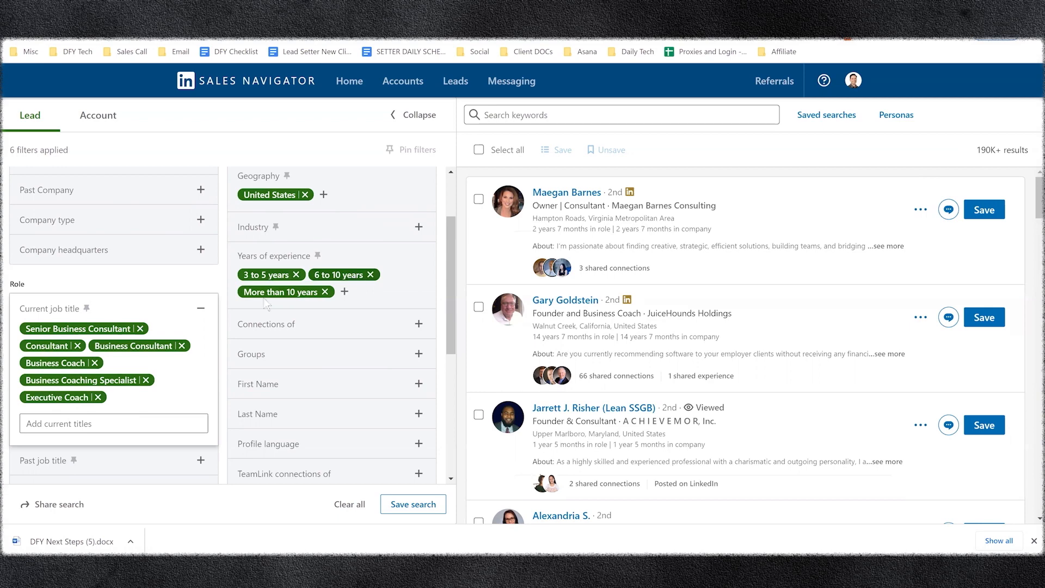
pyautogui.scroll(-4, 312, 302)
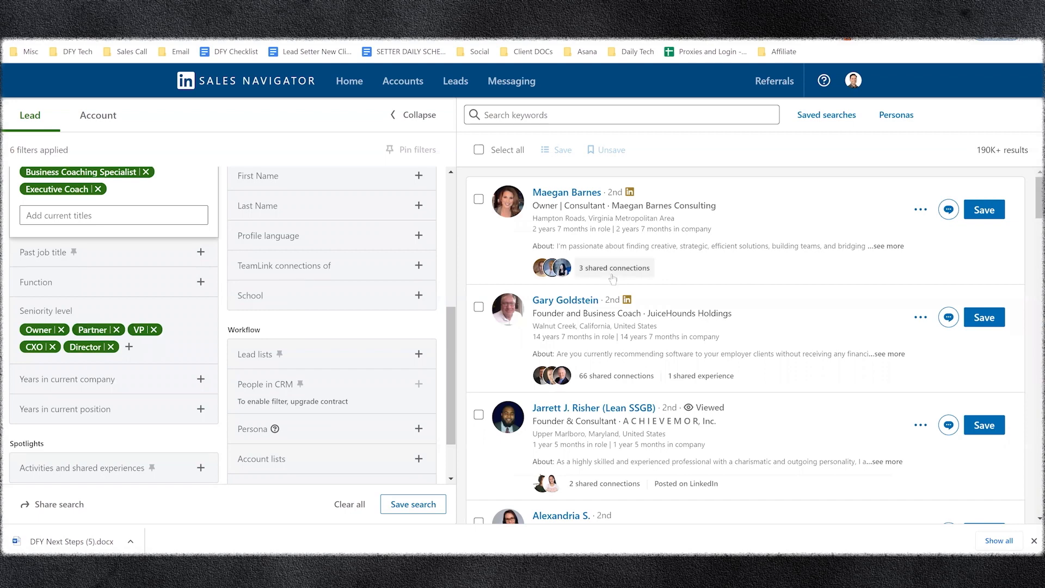
pyautogui.scroll(-4, 623, 318)
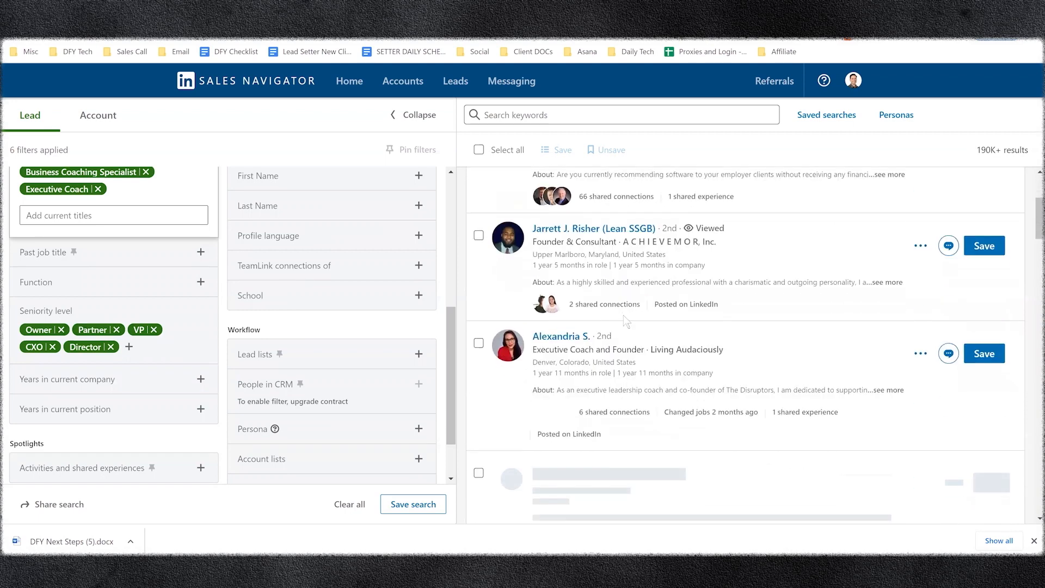
pyautogui.scroll(-5, 625, 321)
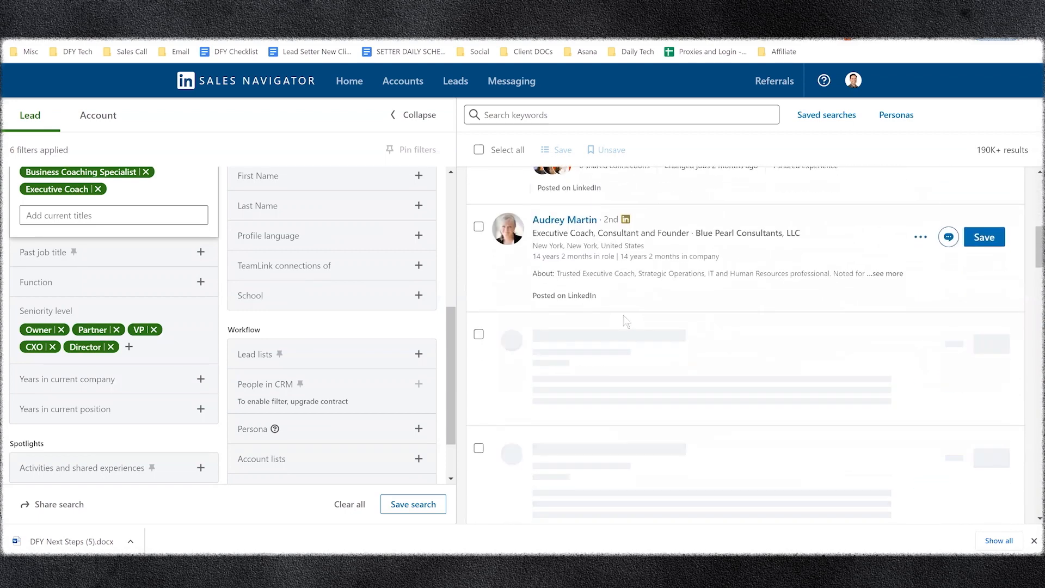
pyautogui.scroll(-2, 624, 320)
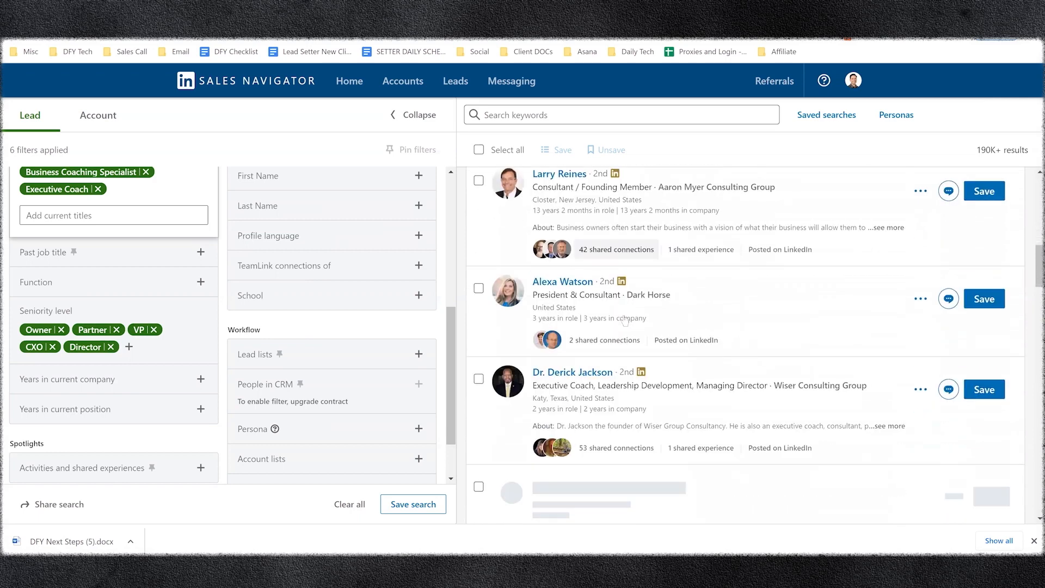
pyautogui.scroll(-4, 625, 320)
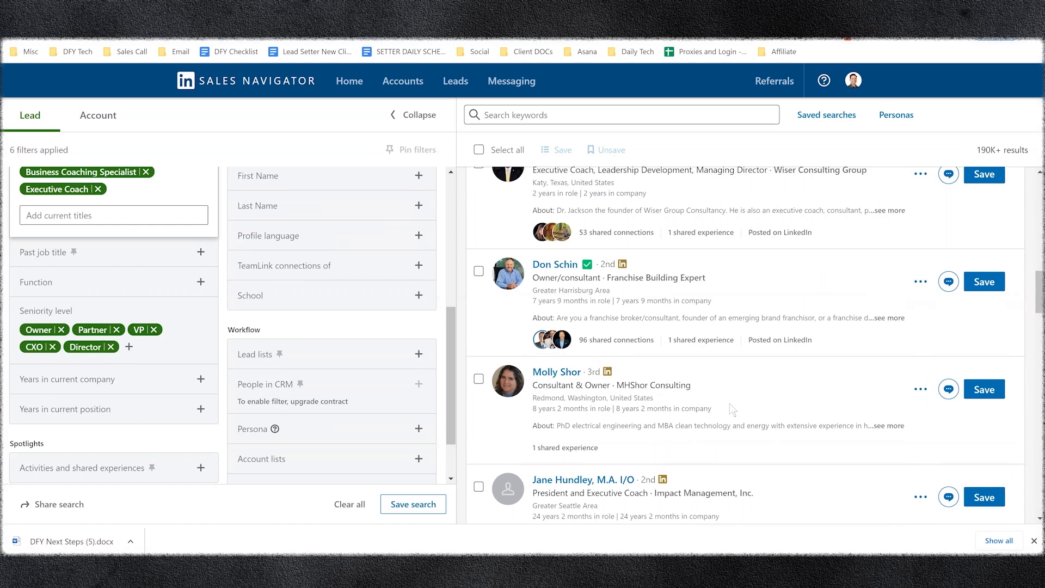
pyautogui.scroll(-10, 730, 404)
pyautogui.scroll(-3, 729, 406)
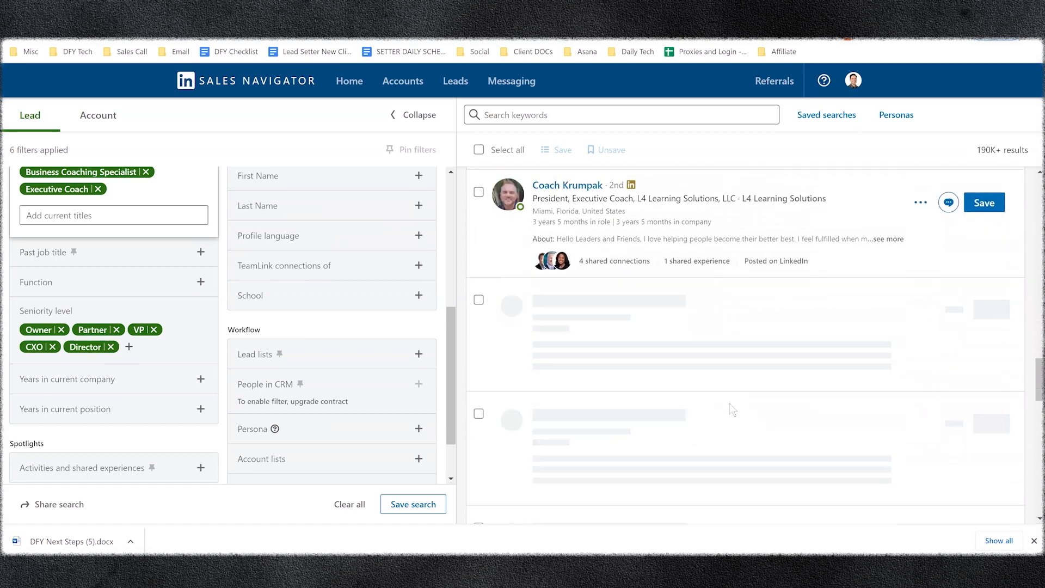
# Step: Exclude independent consultants from the leads with the keyword search NOT "independent consultant"
pyautogui.click(515, 114)
pyautogui.write('NO')
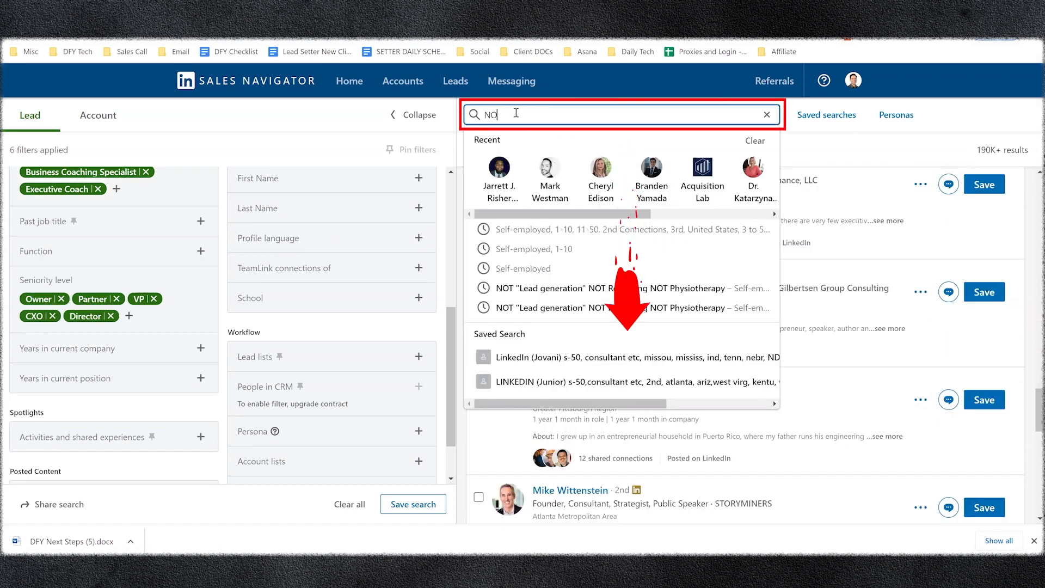
pyautogui.write('T ')
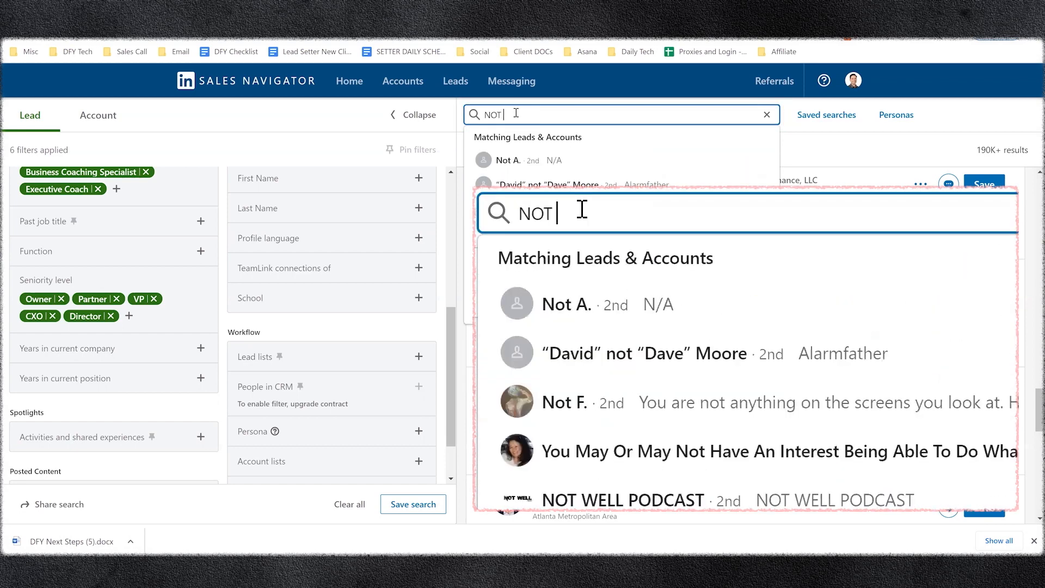
pyautogui.write('"independent consultant"')
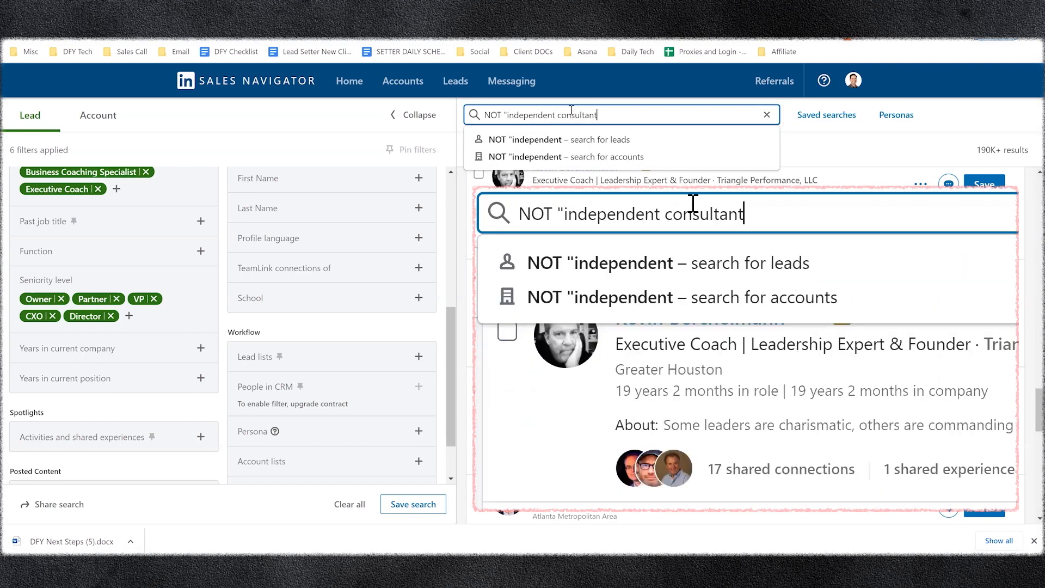
pyautogui.press('Return')
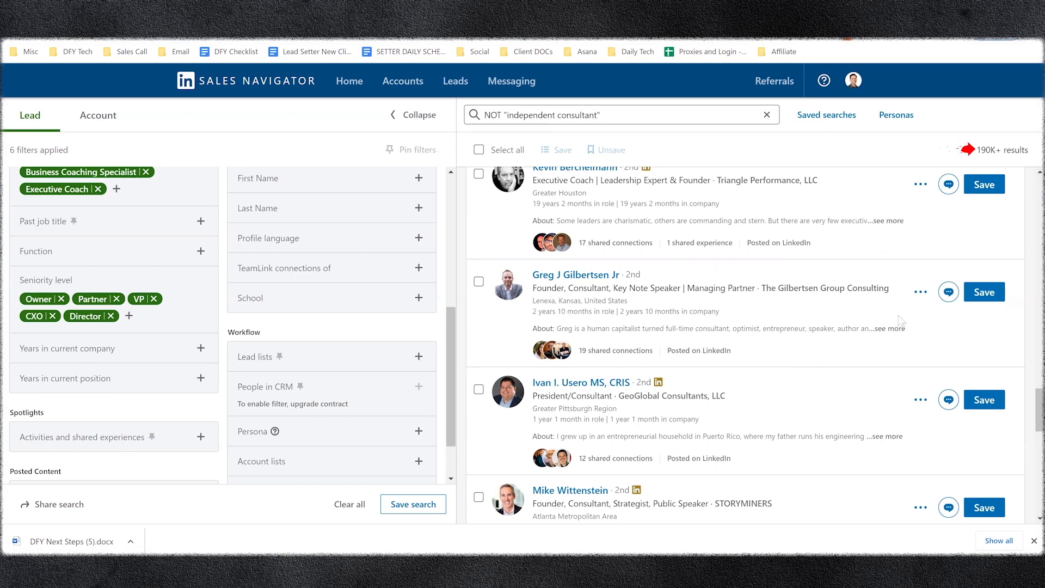
# Step: Add NOT Financial to the keyword search after NOT "independent consultant" and run it on the leads
pyautogui.click(619, 116)
pyautogui.press('Return')
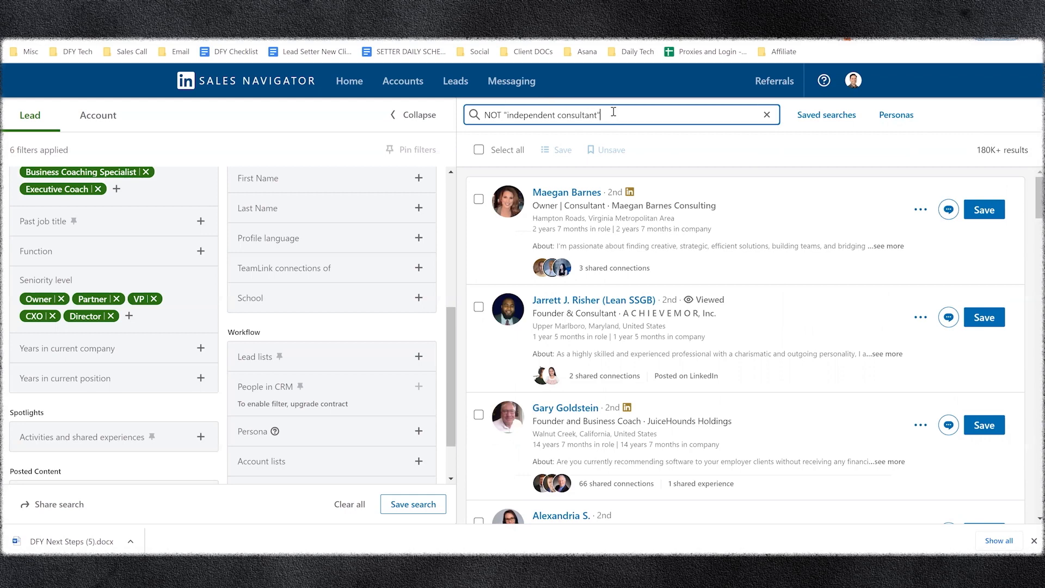
pyautogui.write('NOT ')
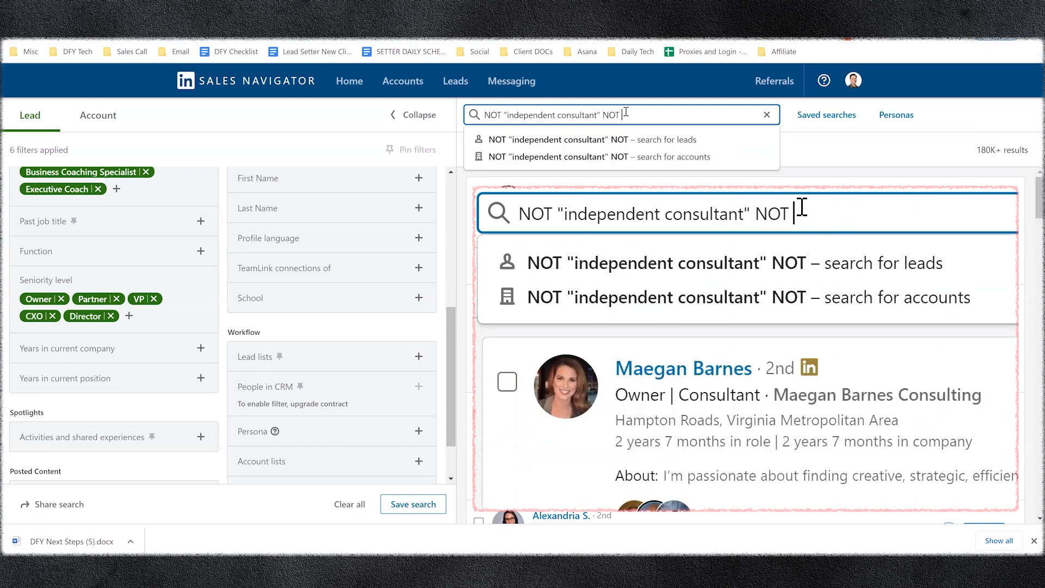
pyautogui.write('Financial')
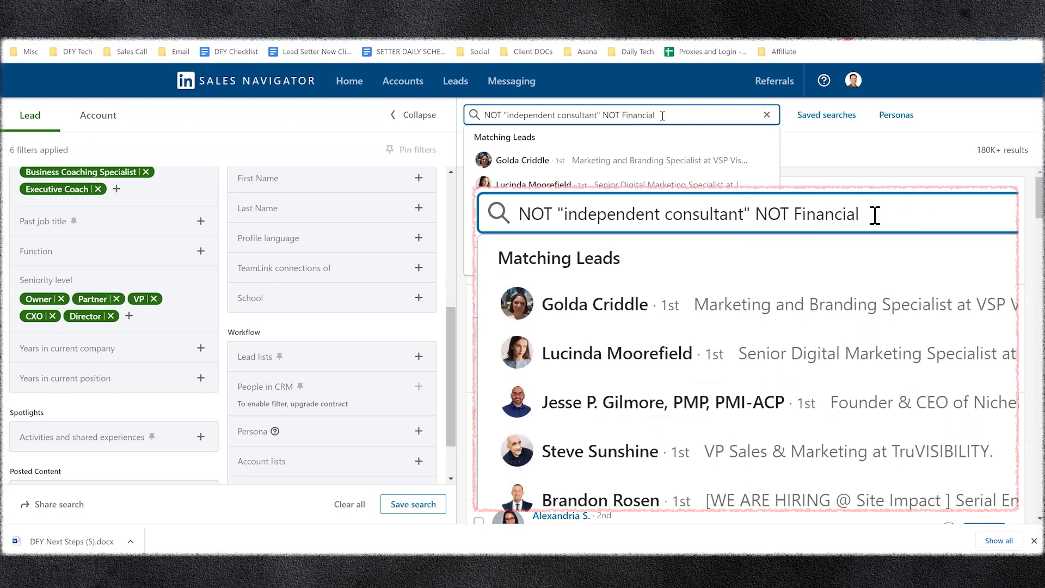
pyautogui.press('Return')
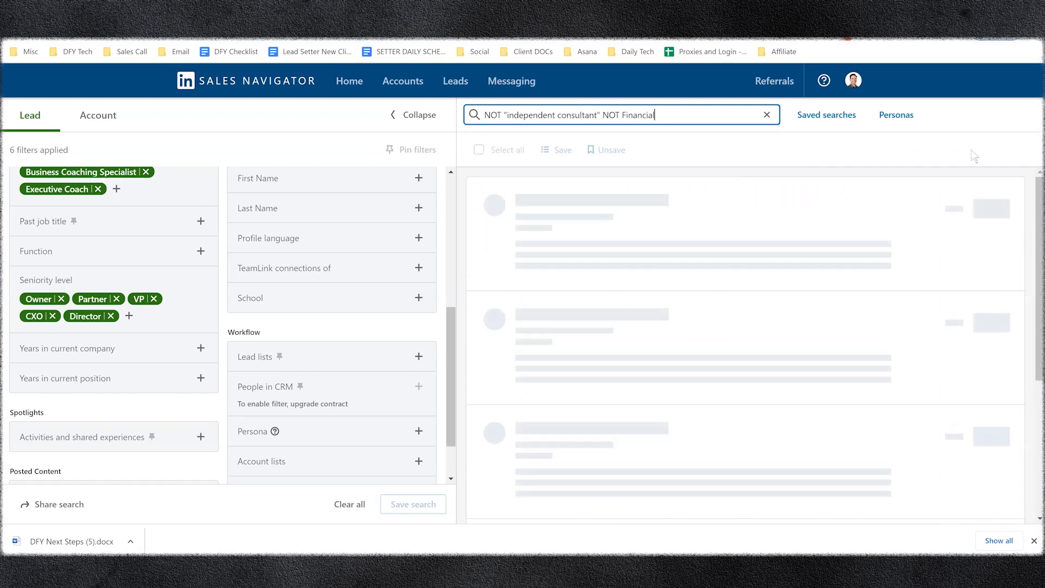
# Step: Extend the keyword search with NOT Insurance to exclude insurance-related leads
pyautogui.click(665, 116)
pyautogui.write('NOT')
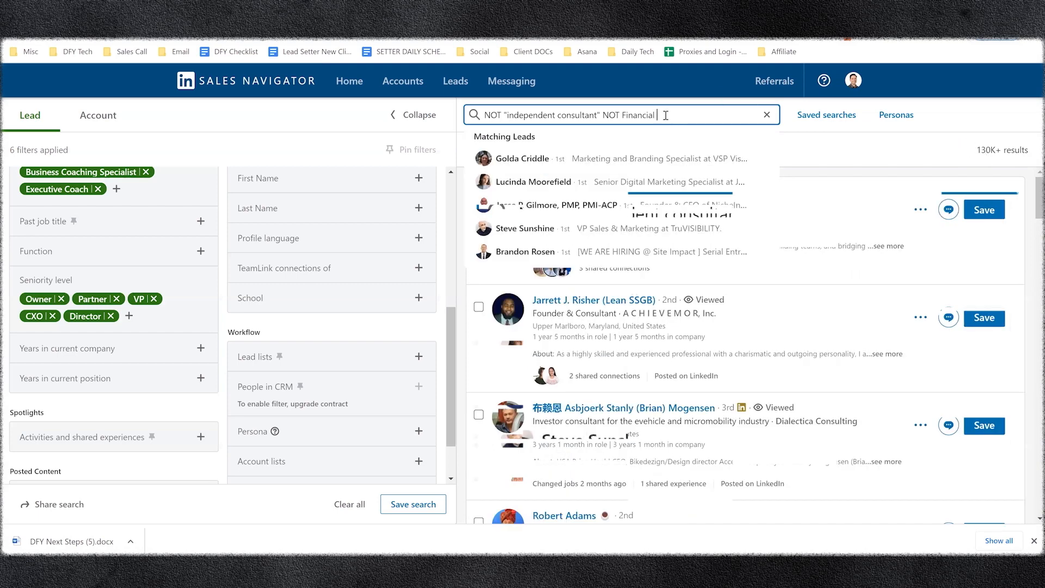
pyautogui.write(' Insurance')
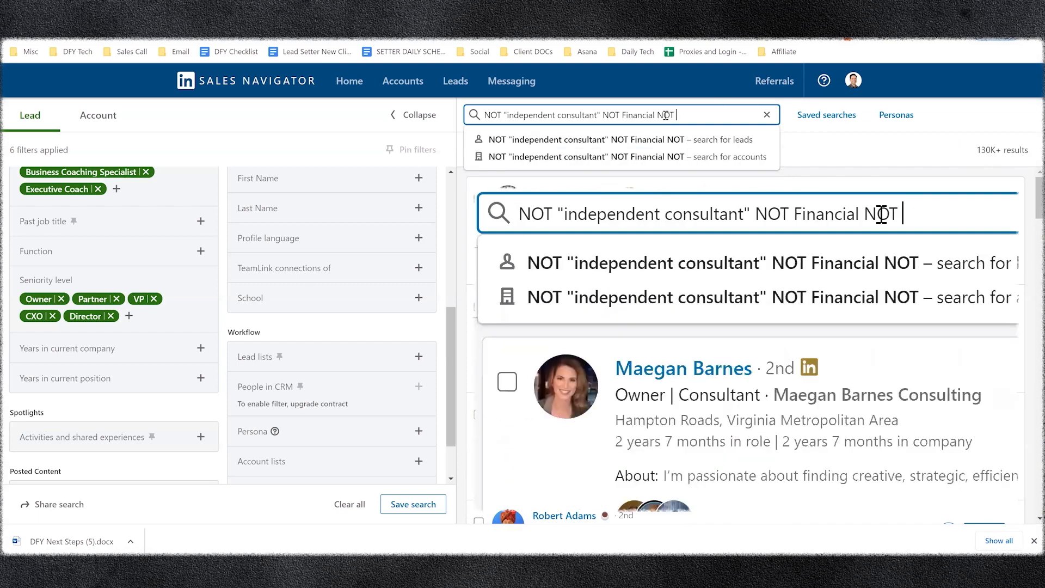
pyautogui.press('Return')
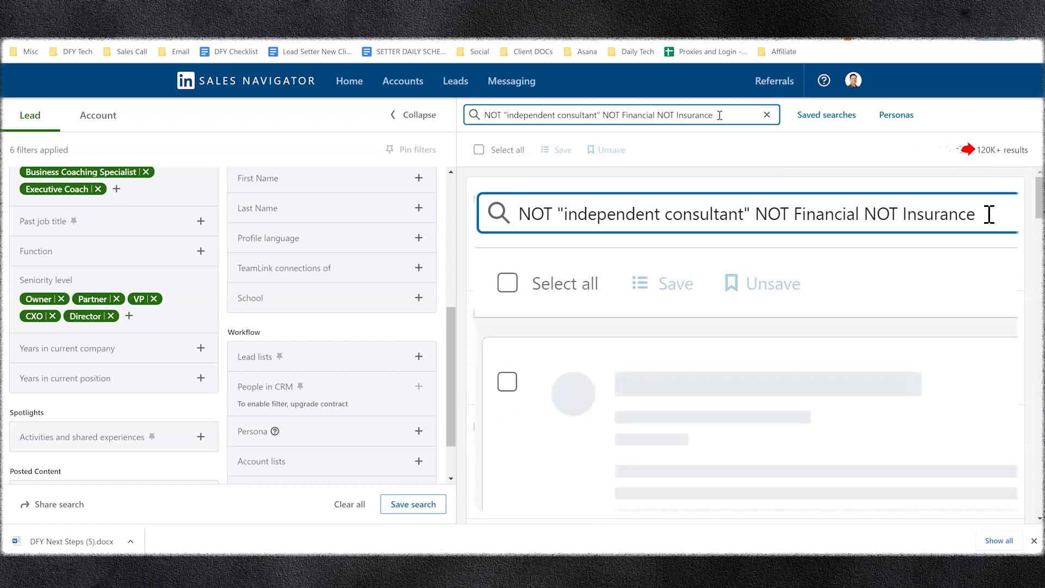
# Step: Extend the keyword search with NOT "Life Coach" to exclude life coaches from the leads
pyautogui.write('NOT')
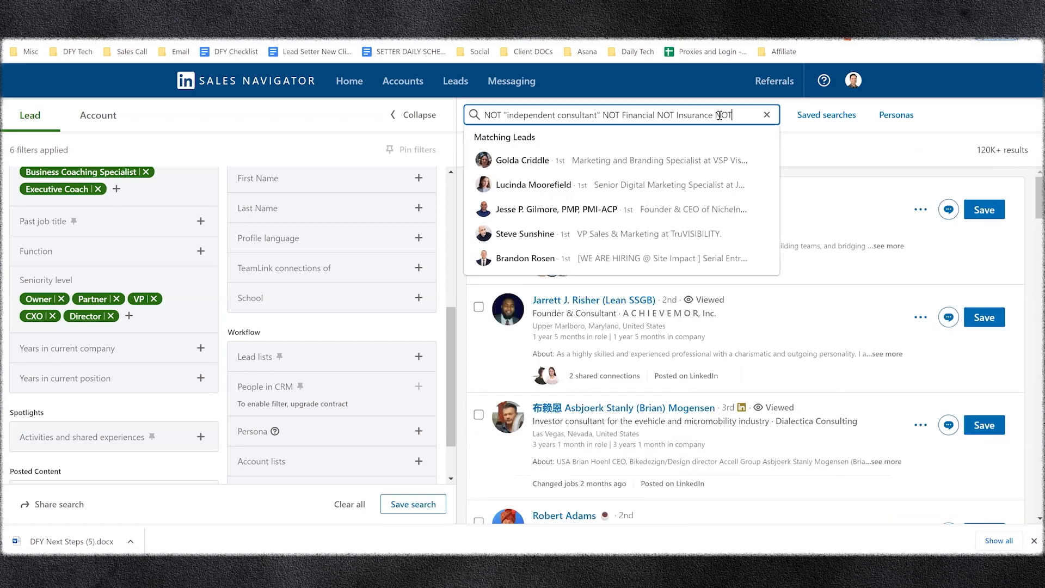
pyautogui.write(' "Life Coach')
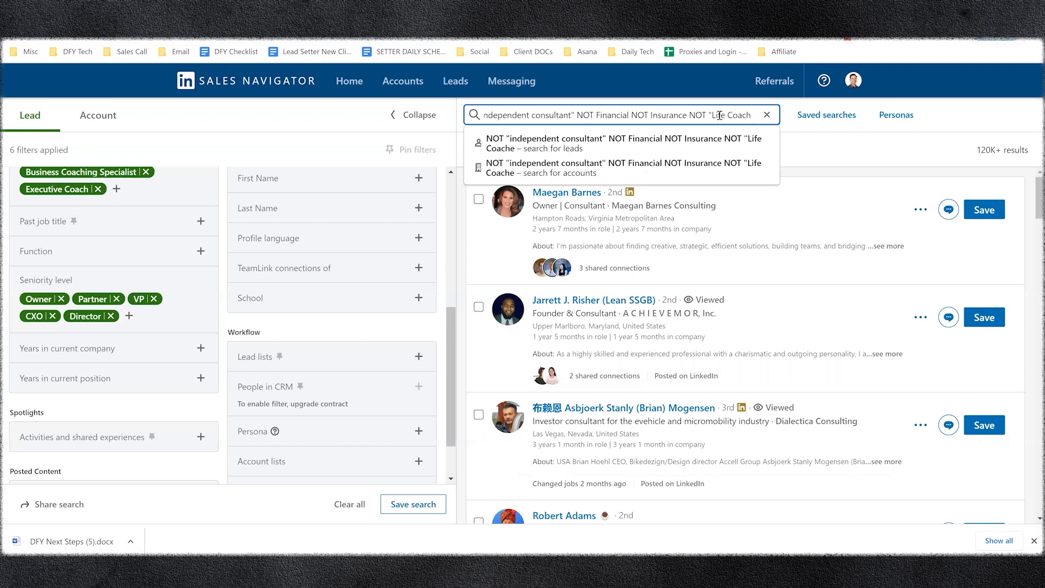
pyautogui.write('"')
pyautogui.press('Return')
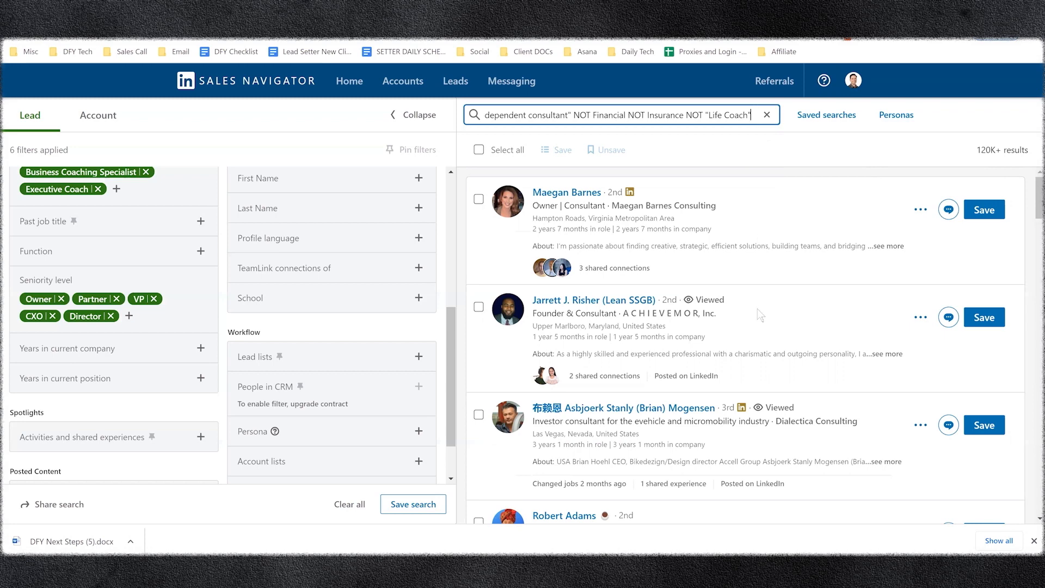
# Step: Look through the remaining leads and add NOT Culture to the end of the keyword search
pyautogui.scroll(-1, 756, 308)
pyautogui.scroll(-2, 757, 310)
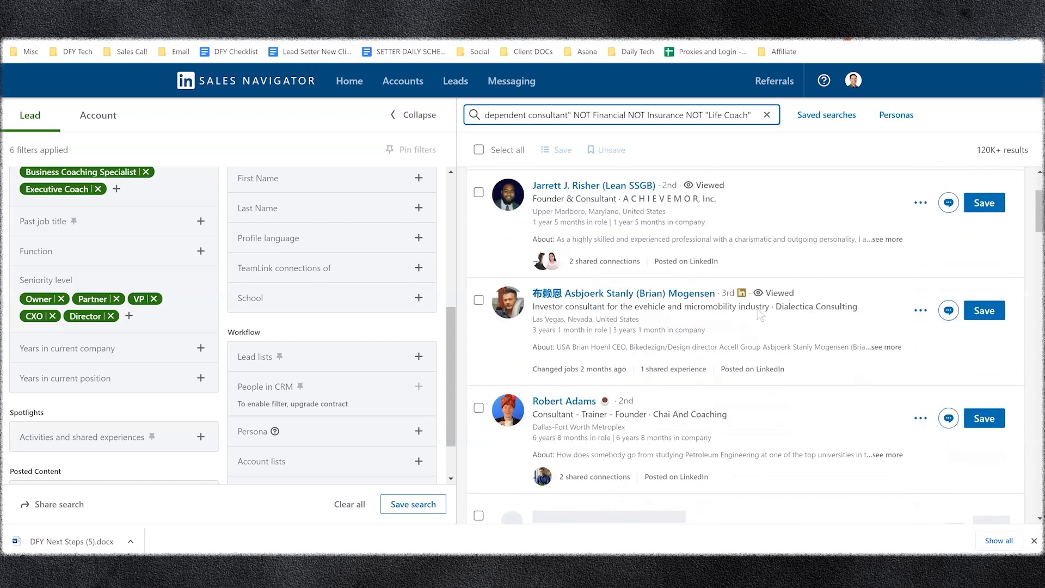
pyautogui.scroll(-2, 757, 309)
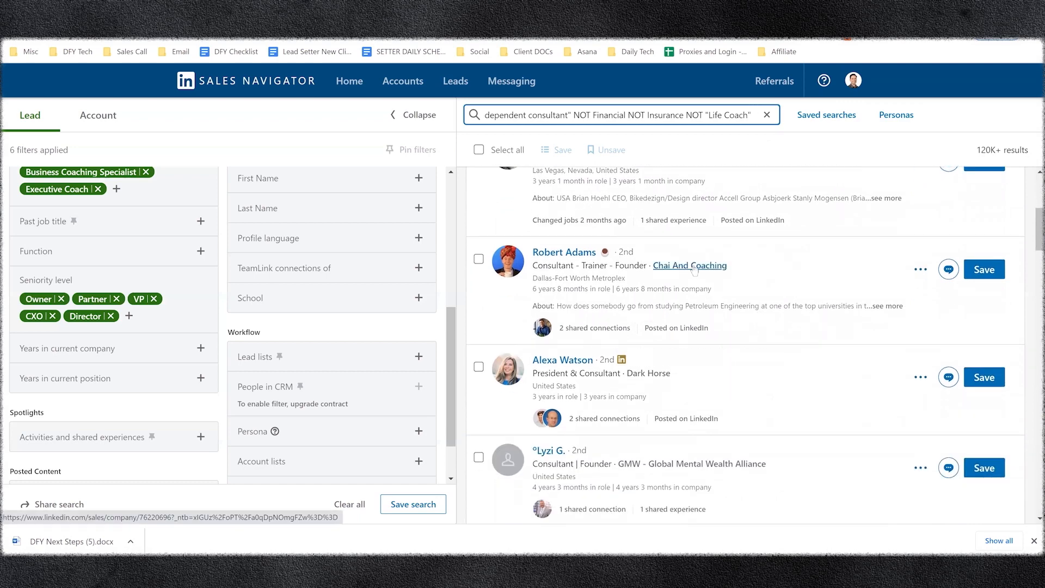
pyautogui.moveTo(693, 266)
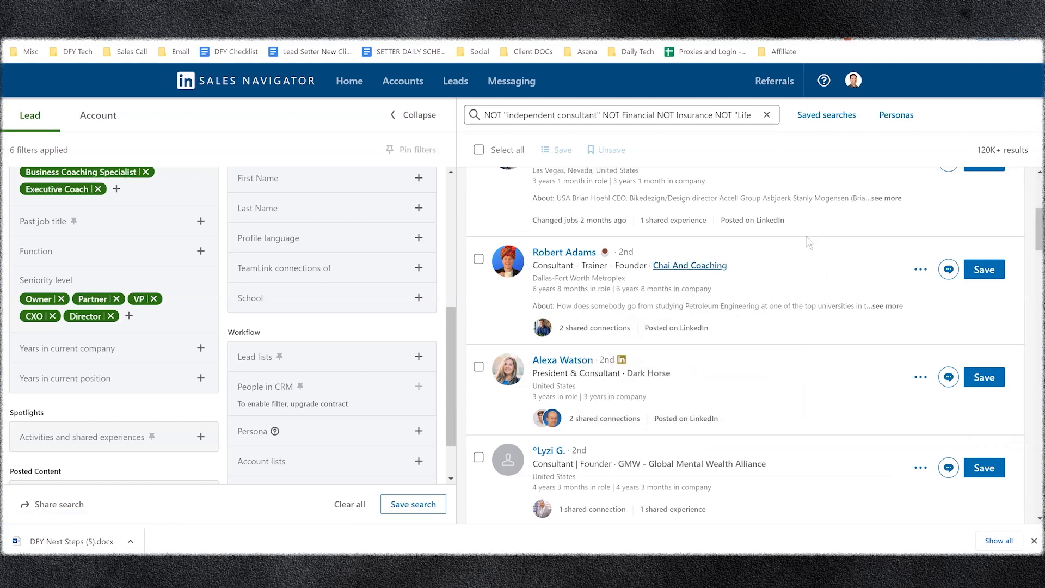
pyautogui.click(758, 116)
pyautogui.write('NOT')
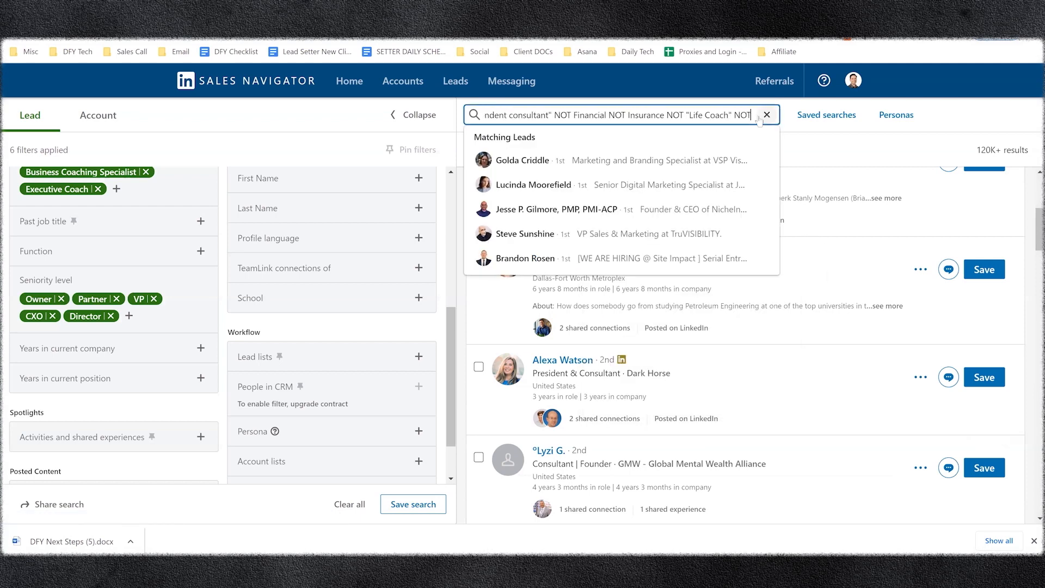
pyautogui.write(' Culture')
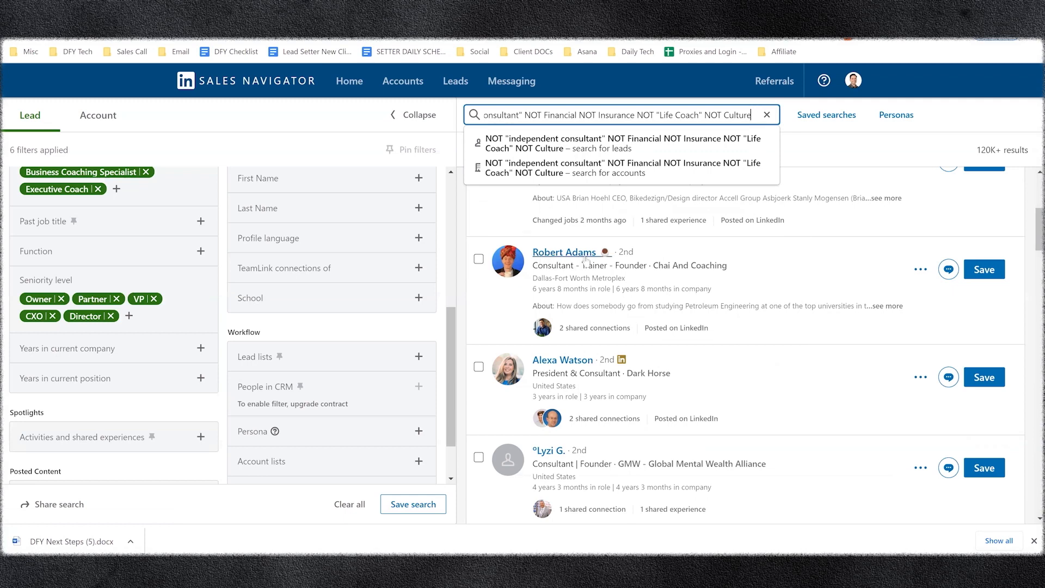
pyautogui.press('Return')
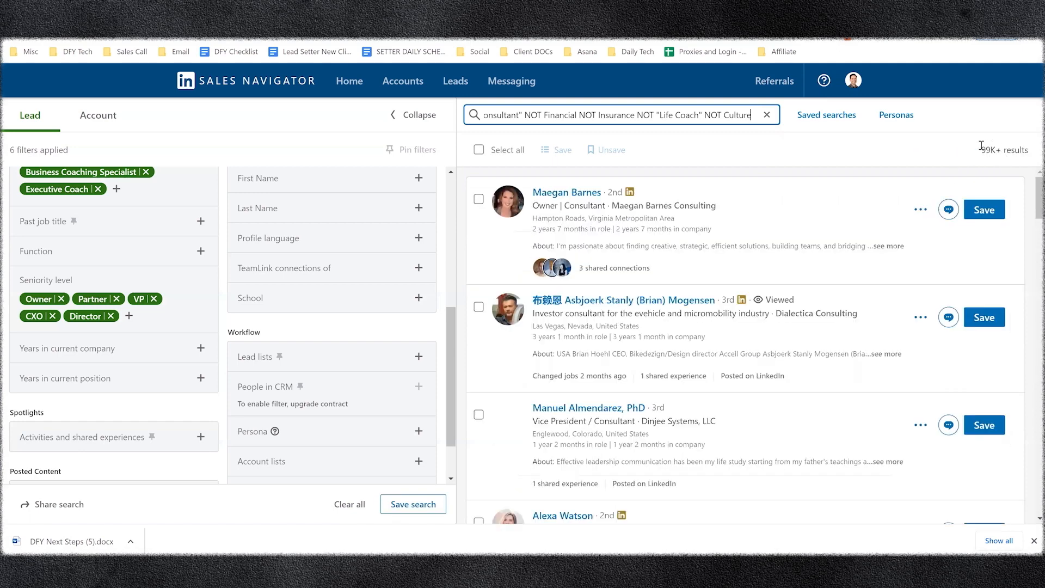
# Step: Review the number of results and examine the job titles and companies of the leads left by the Culture exclusion
pyautogui.moveTo(981, 150); pyautogui.dragTo(997, 148)
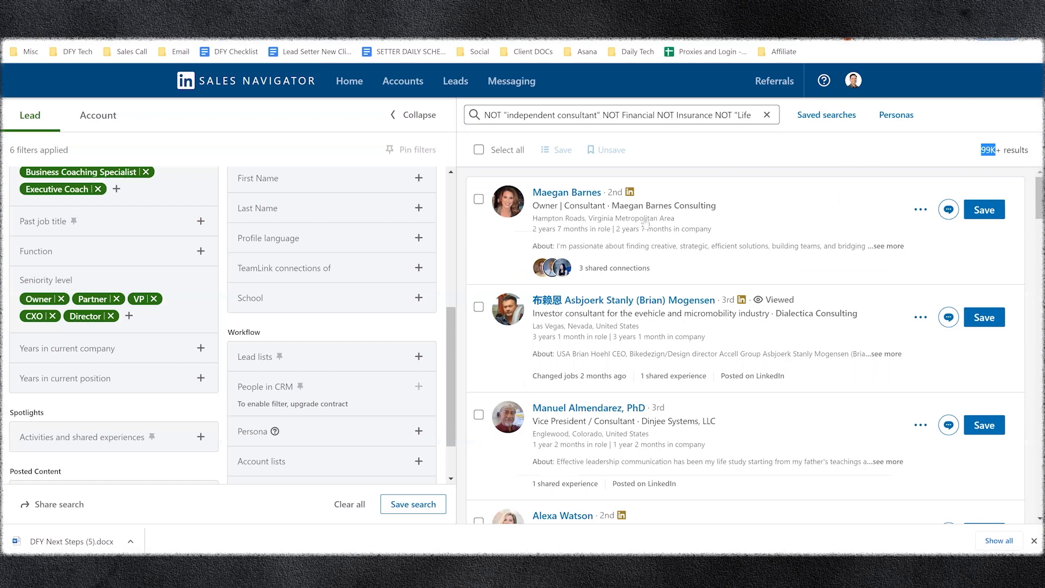
pyautogui.scroll(-5, 621, 232)
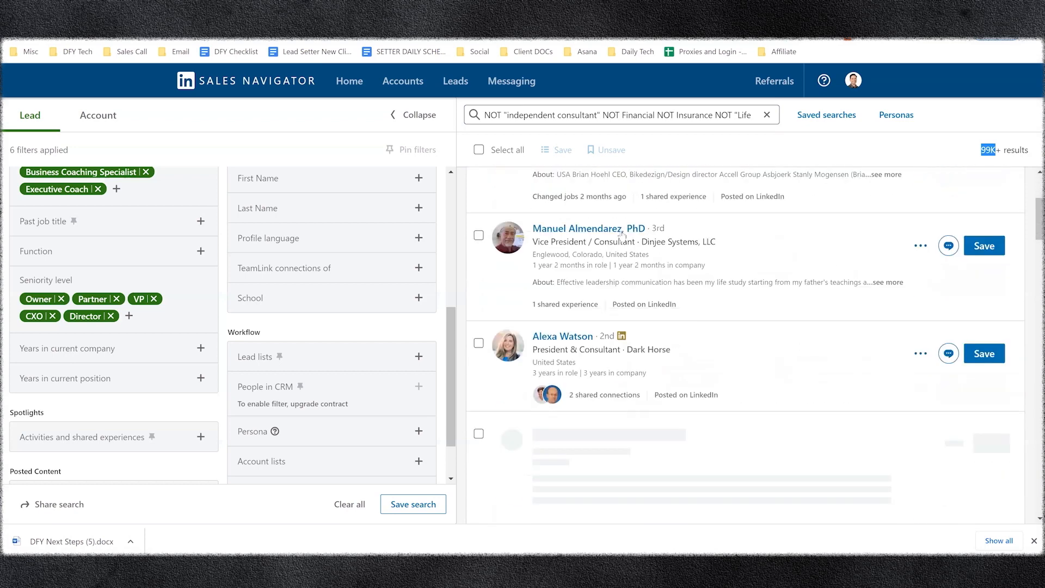
pyautogui.scroll(-3, 681, 292)
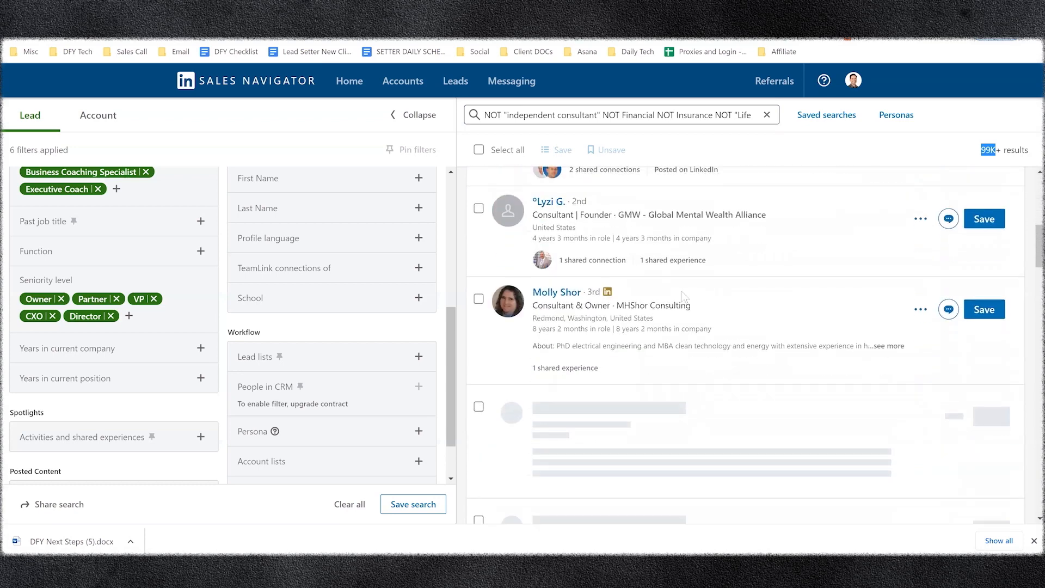
pyautogui.scroll(-10, 681, 294)
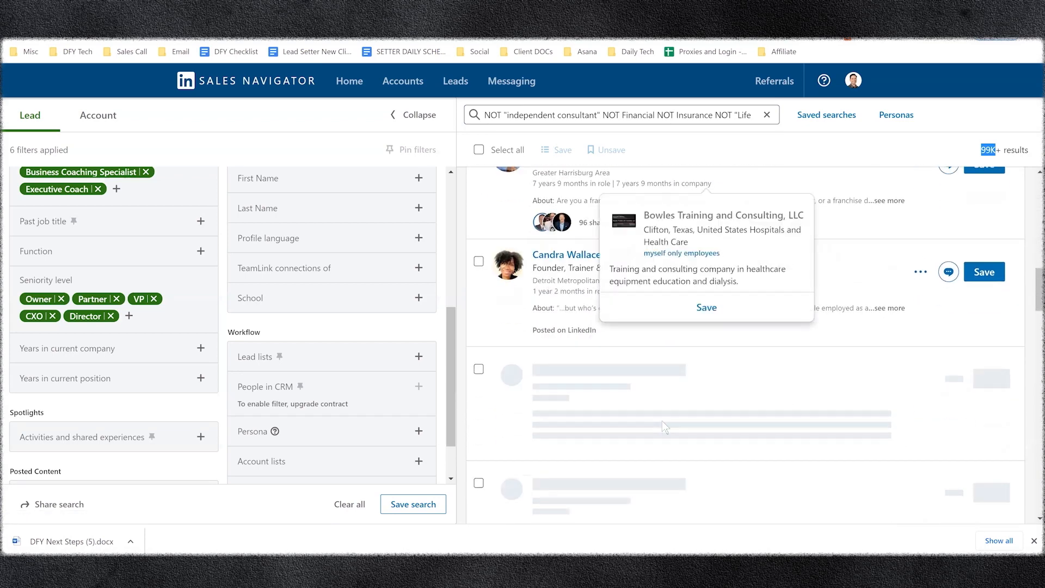
pyautogui.scroll(-5, 630, 388)
pyautogui.scroll(10, 631, 387)
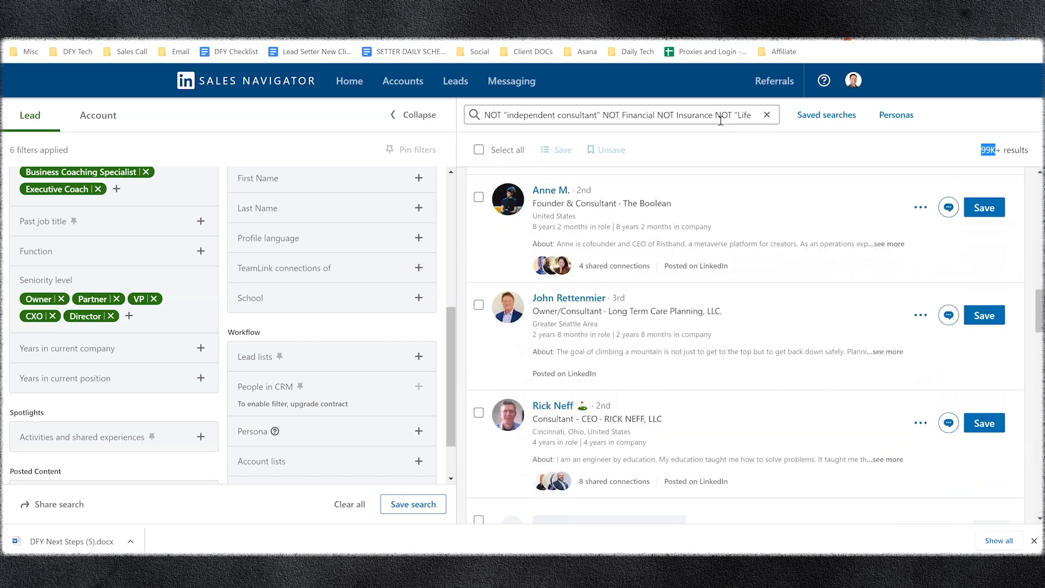
# Step: Remove NOT Culture from the end of the keyword search and rerun it
pyautogui.hscroll(2, 730, 115)
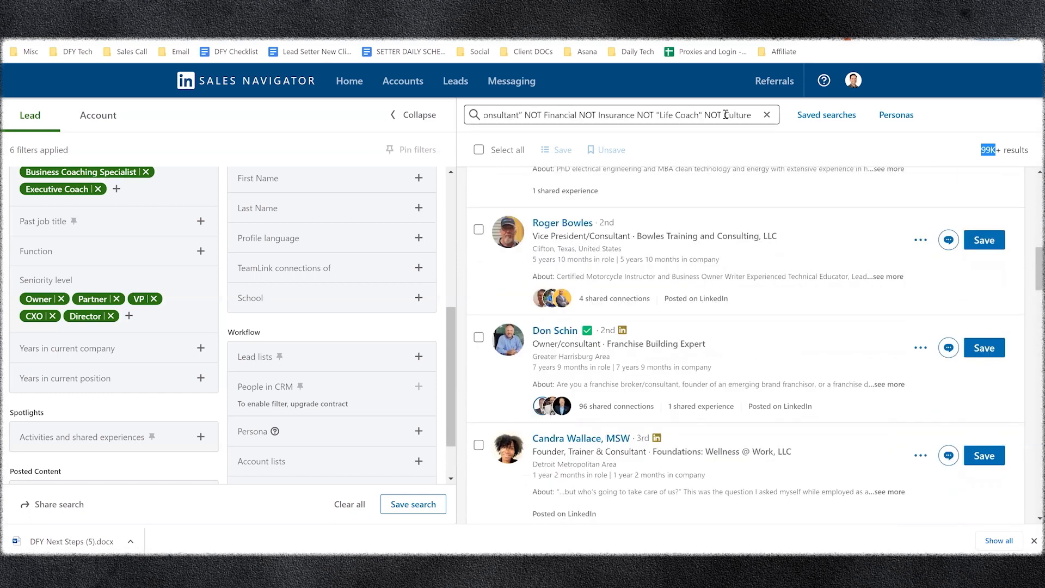
pyautogui.doubleClick(726, 115)
pyautogui.press('BackSpace')
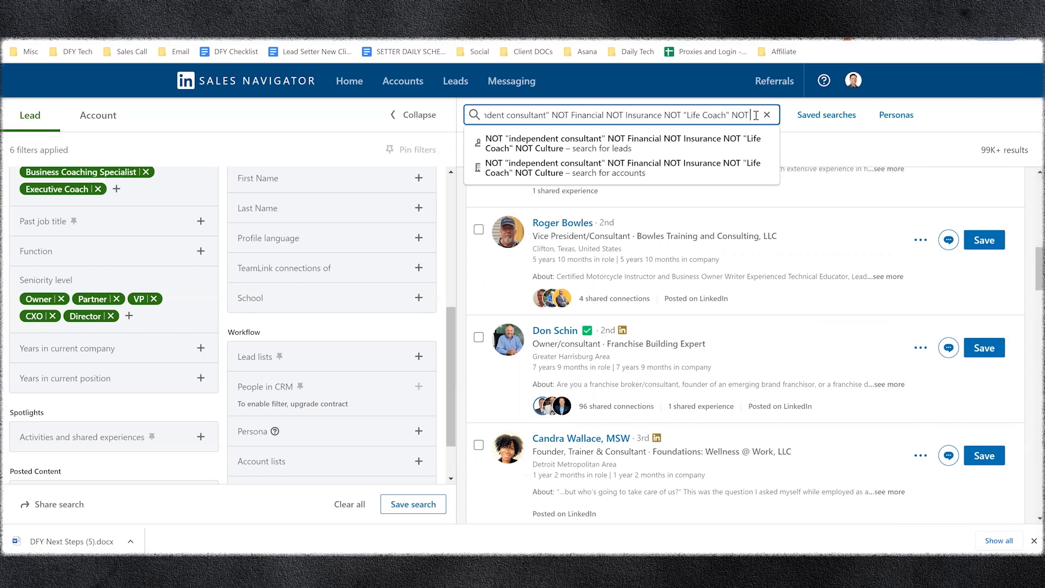
pyautogui.press('BackSpace')
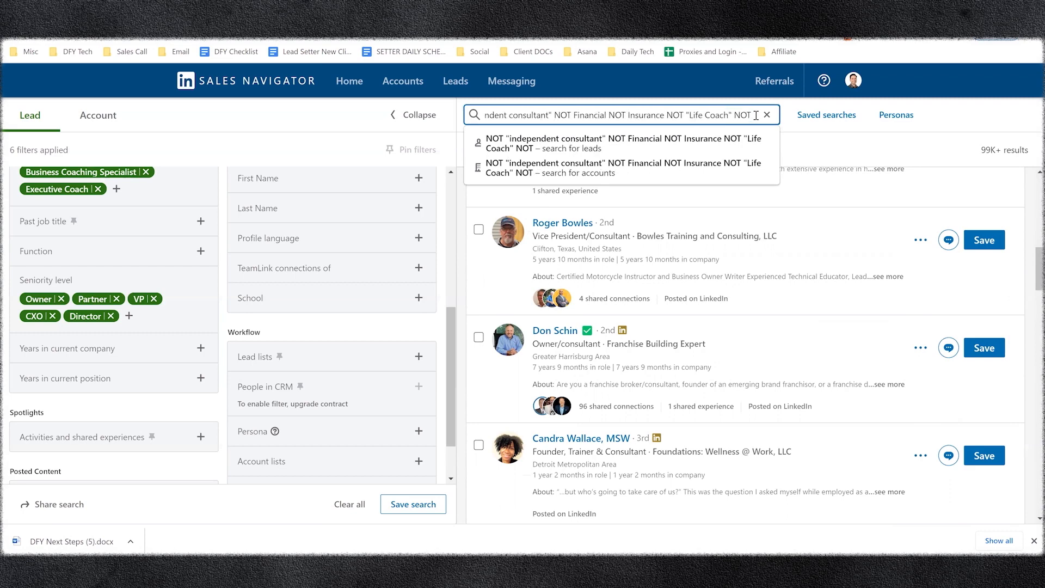
pyautogui.press('BackSpace')
pyautogui.press('BackSpace')
pyautogui.press('BackSpace')
pyautogui.press('Return')
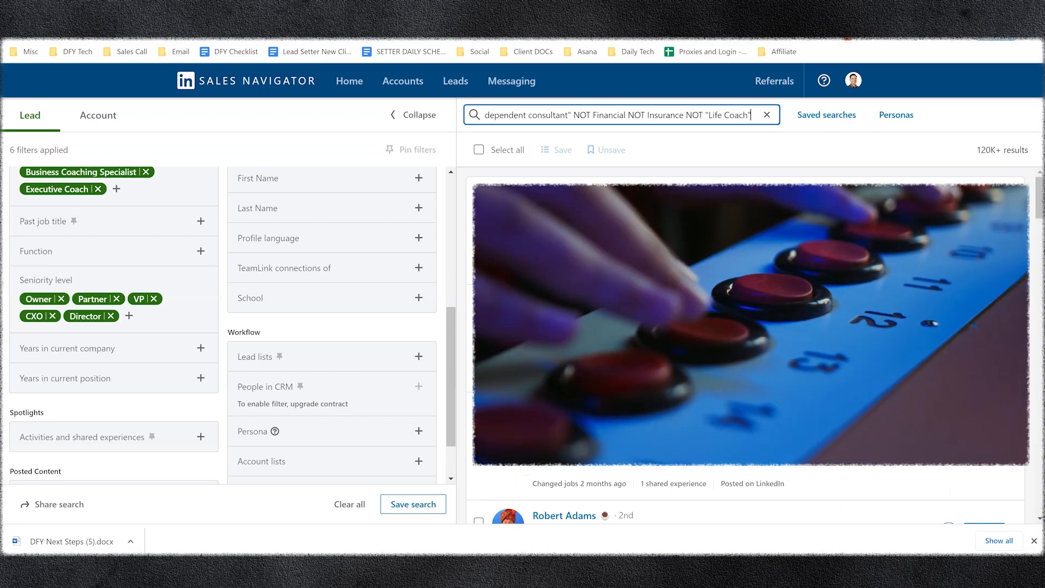
# Step: Look through the leads for unsuitable titles and add NOT Franchise to the keyword search
pyautogui.scroll(-4, 797, 294)
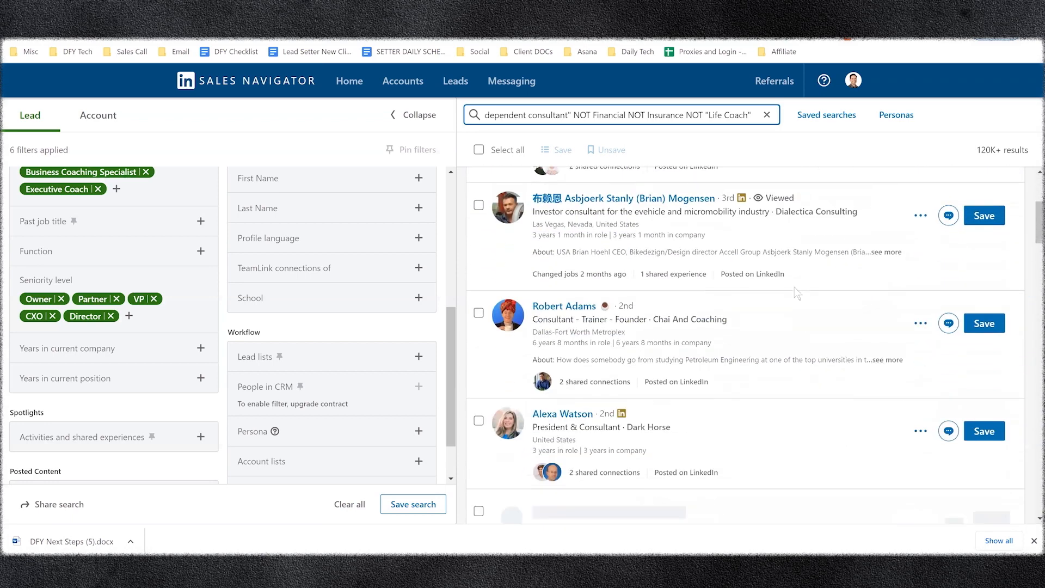
pyautogui.scroll(-1, 798, 294)
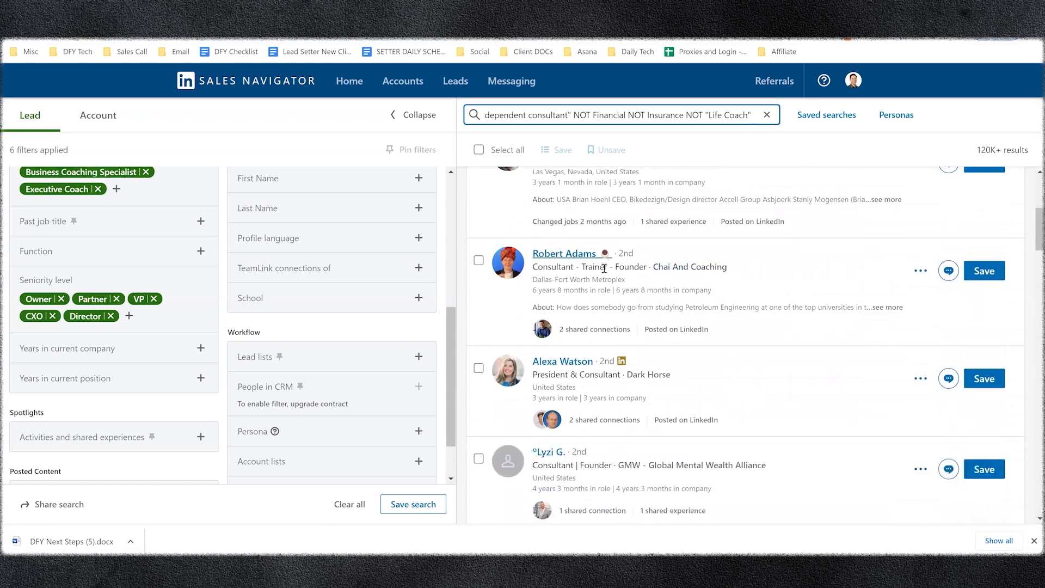
pyautogui.scroll(-4, 709, 368)
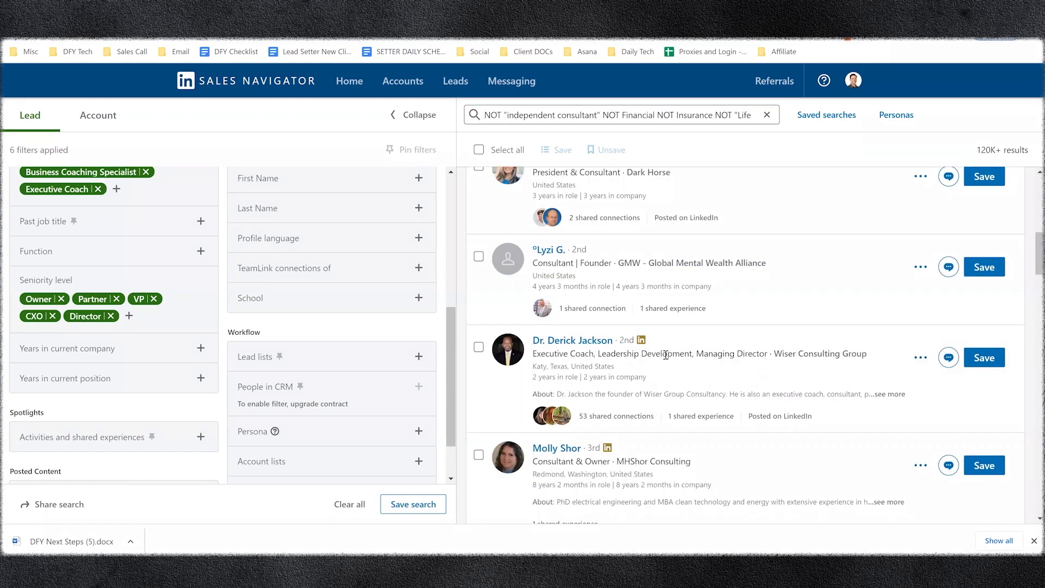
pyautogui.scroll(-5, 652, 357)
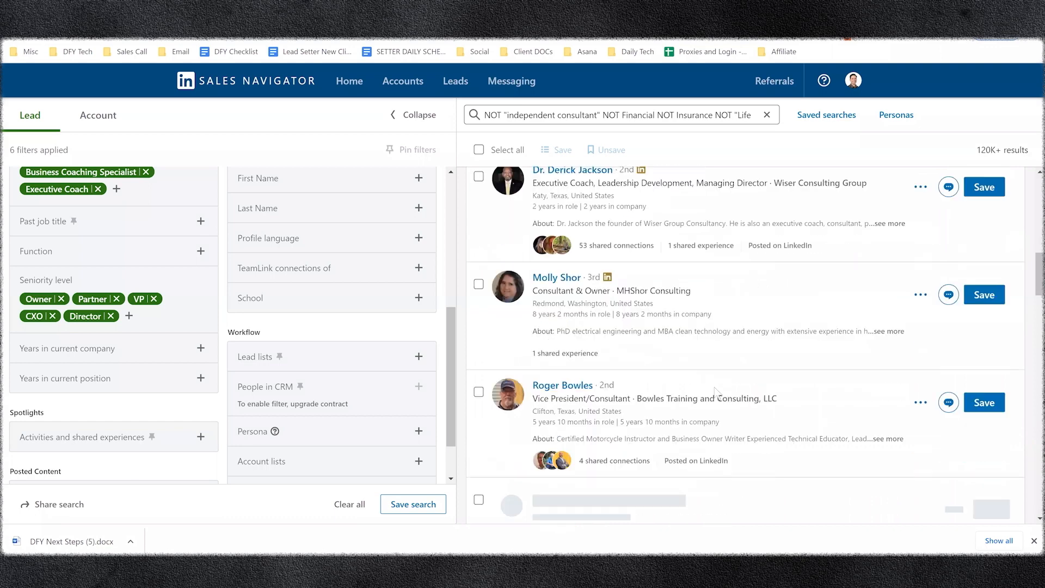
pyautogui.scroll(-3, 688, 443)
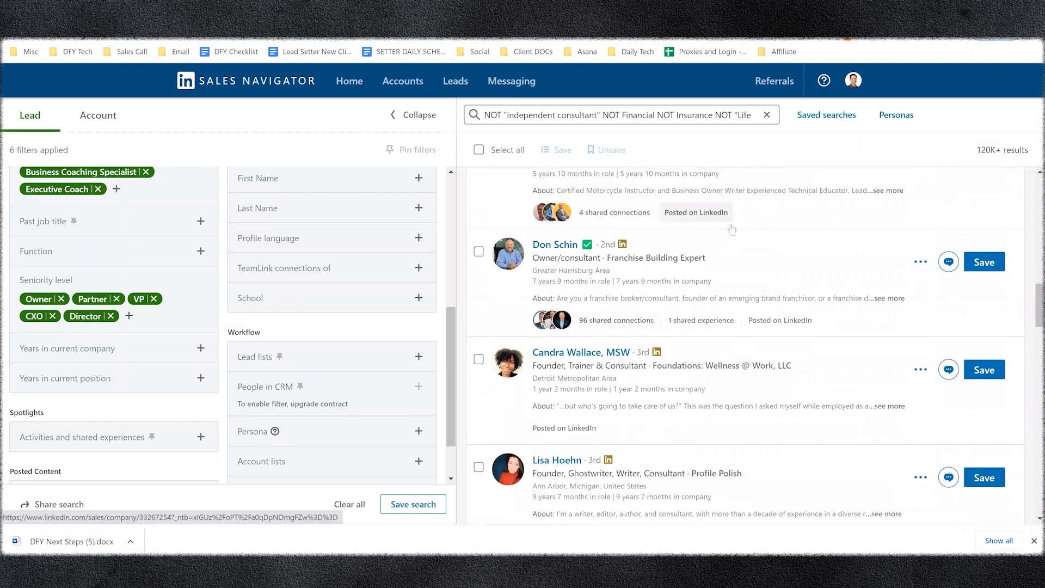
pyautogui.write('NOT')
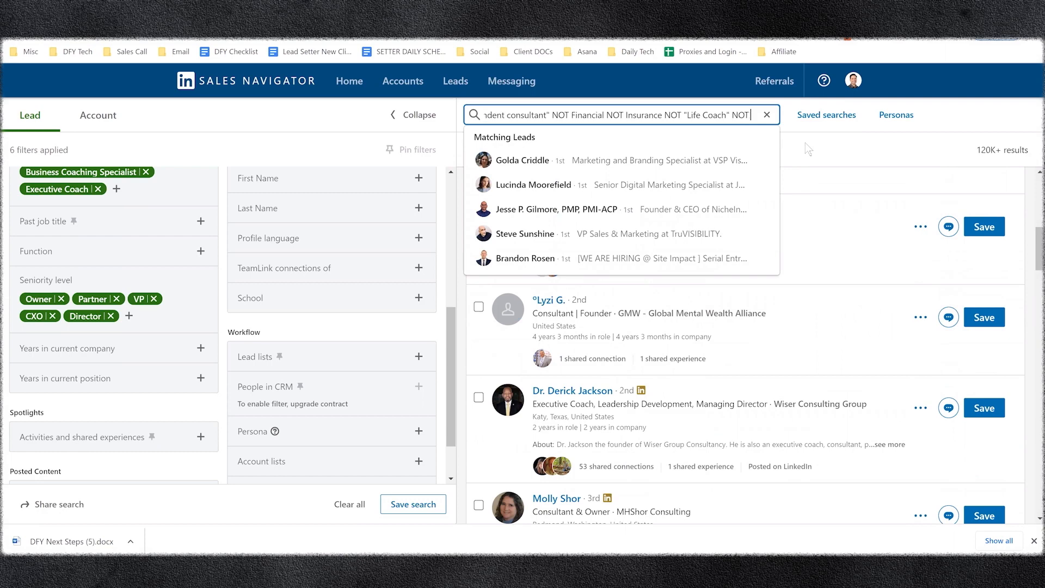
pyautogui.write(' Franchise')
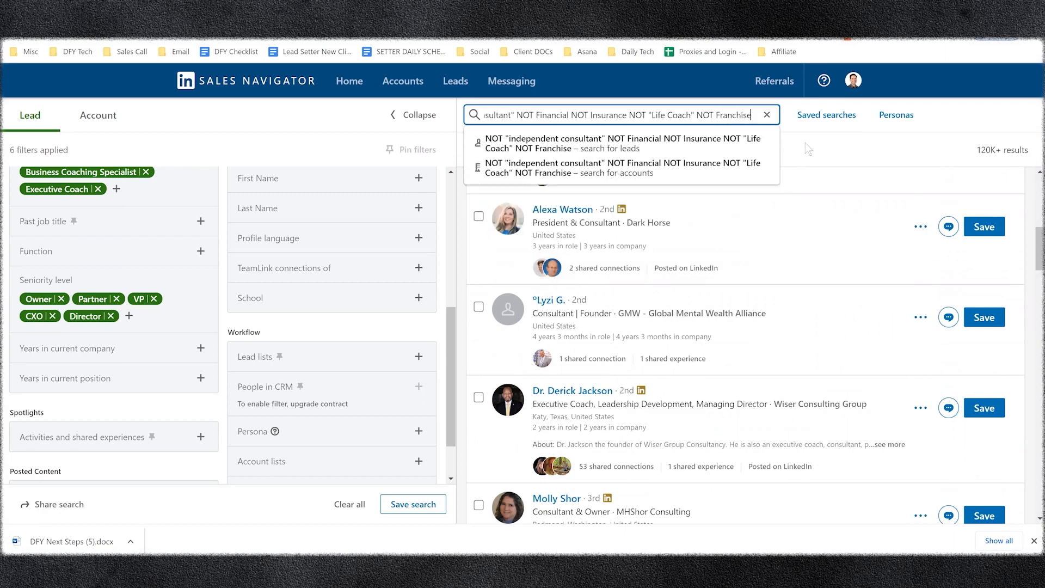
pyautogui.press('Return')
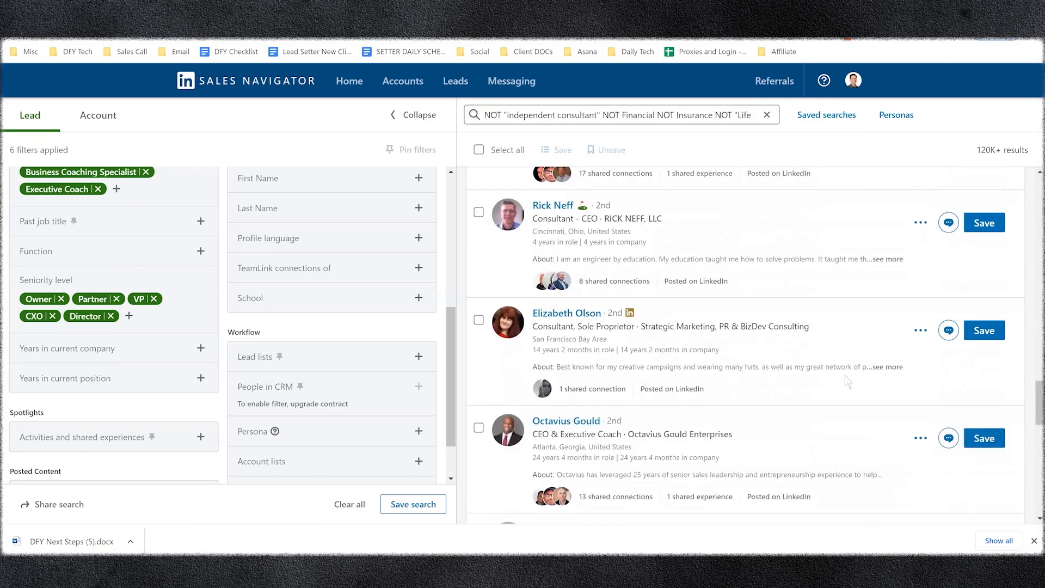
pyautogui.scroll(-2, 846, 376)
pyautogui.scroll(4, 845, 375)
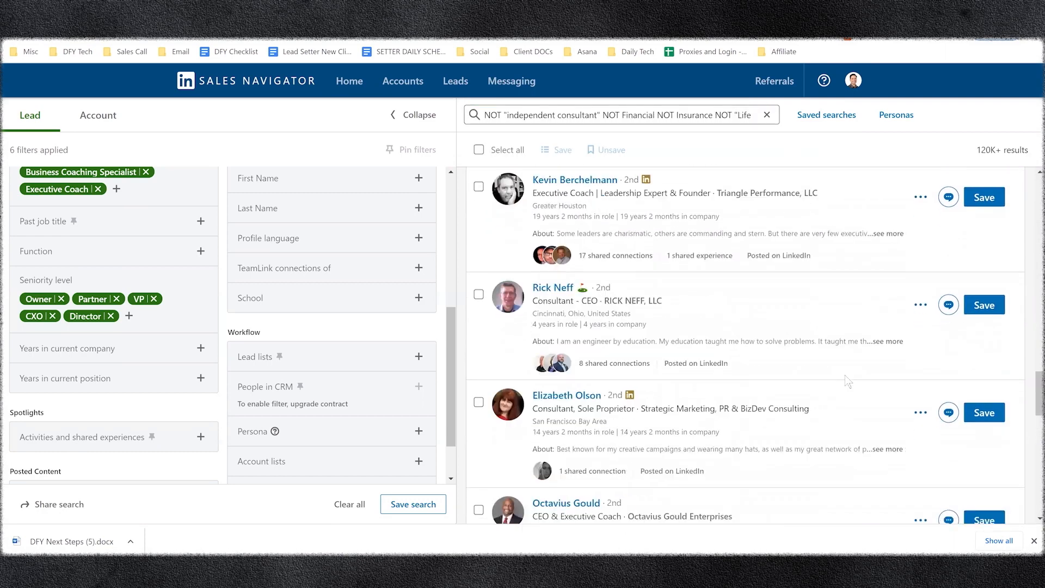
pyautogui.scroll(8, 845, 375)
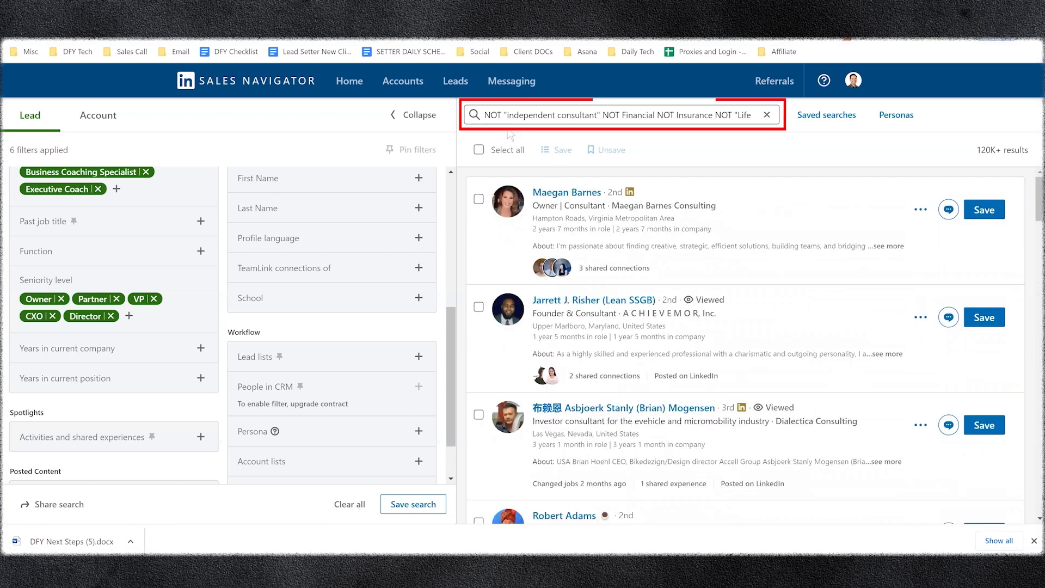
pyautogui.click(484, 114)
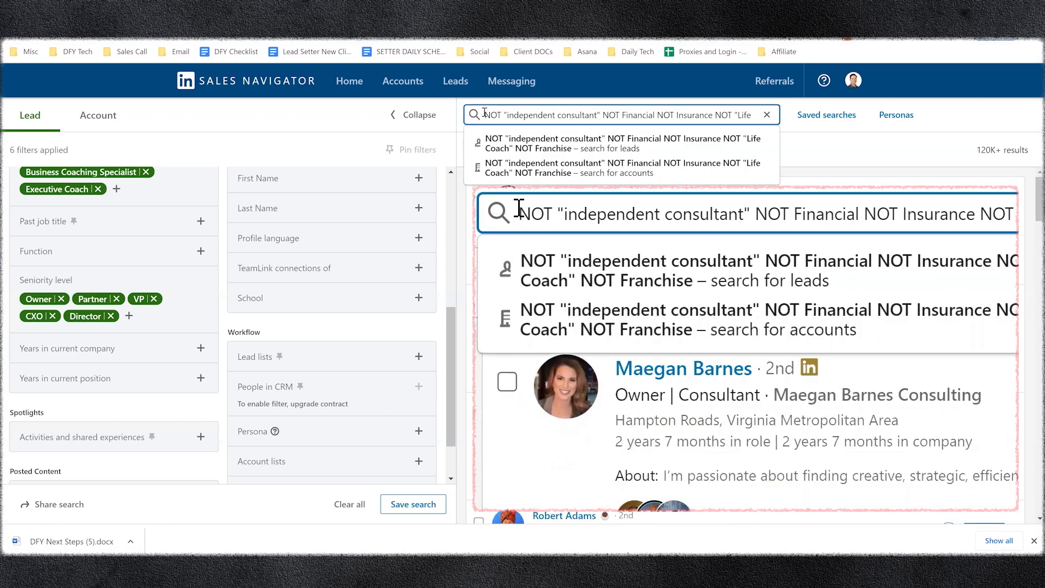
pyautogui.write('AND ')
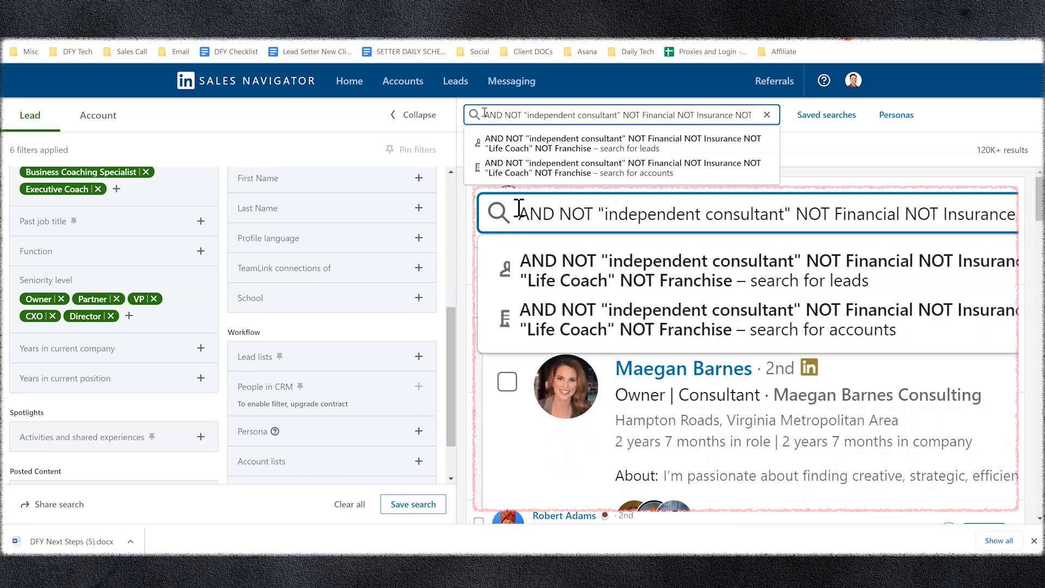
pyautogui.write('OR')
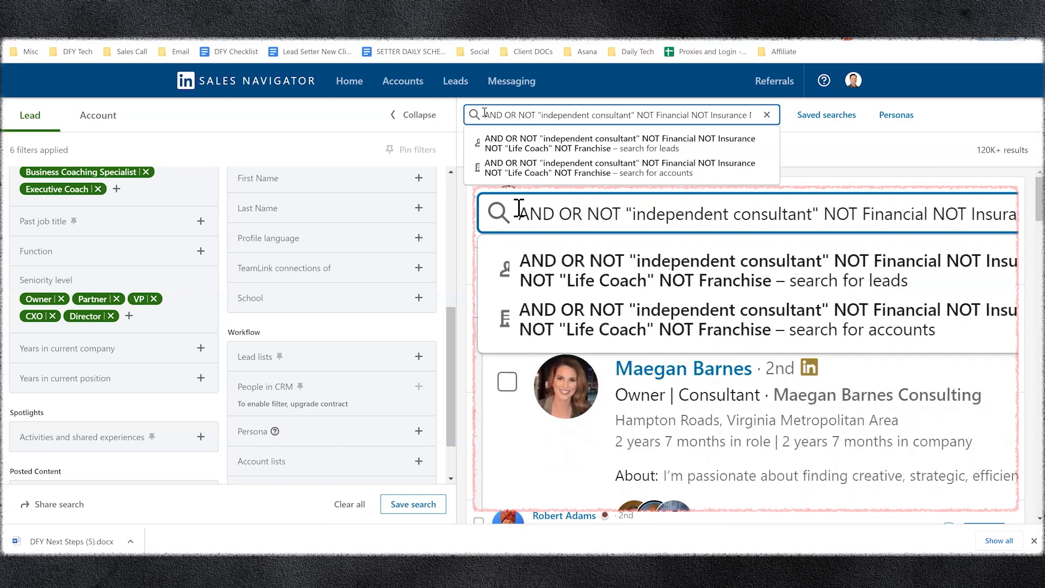
pyautogui.press('BackSpace')
pyautogui.press('BackSpace')
pyautogui.press('BackSpace')
pyautogui.press('BackSpace')
pyautogui.press('BackSpace')
pyautogui.press('BackSpace')
pyautogui.press('BackSpace')
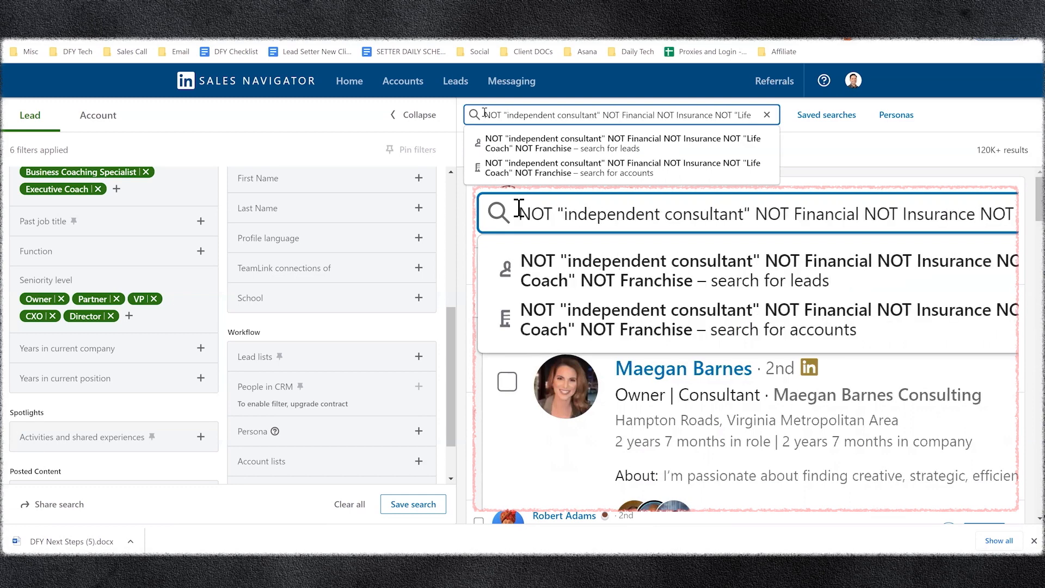
pyautogui.click(335, 117)
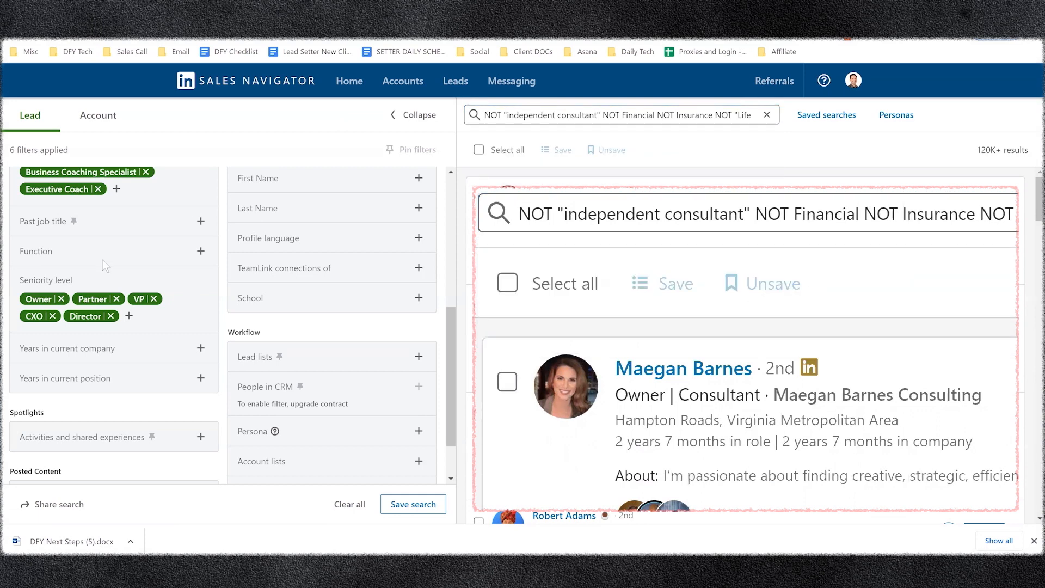
# Step: Replace the United States location in the Geography filter with the single state "Alabama, United States"
pyautogui.scroll(2, 106, 256)
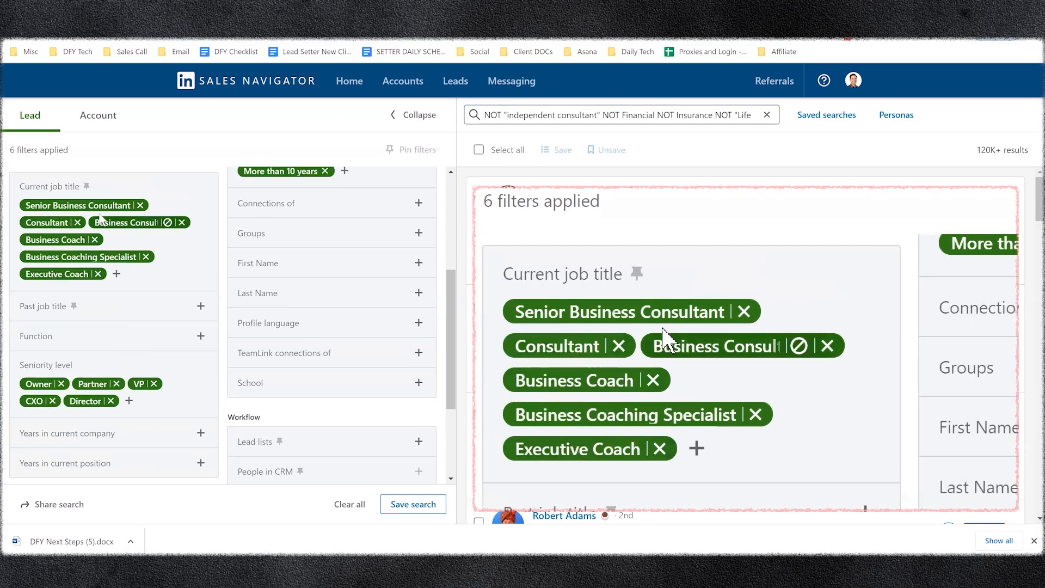
pyautogui.scroll(5, 301, 312)
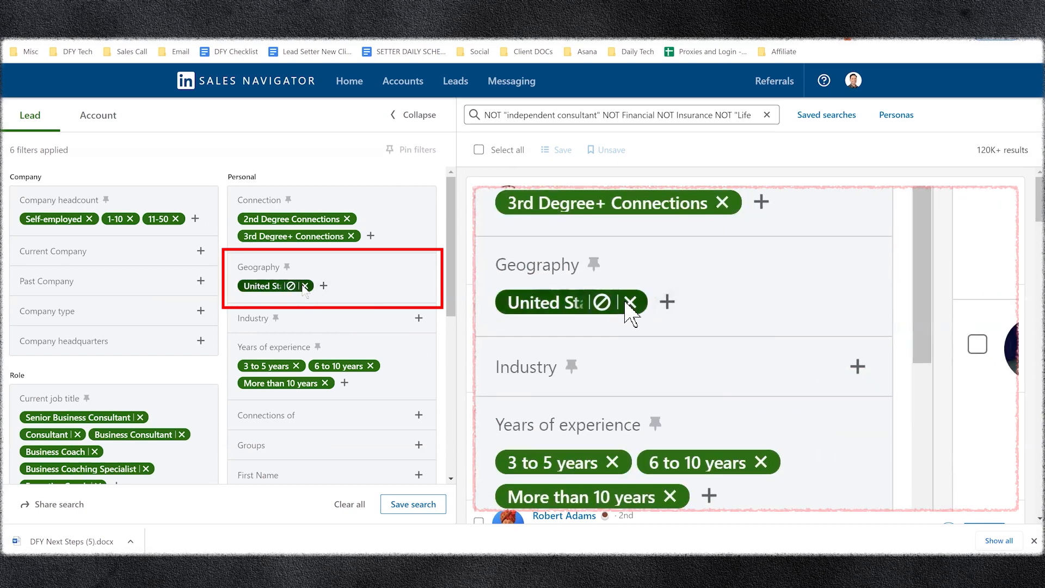
pyautogui.click(305, 286)
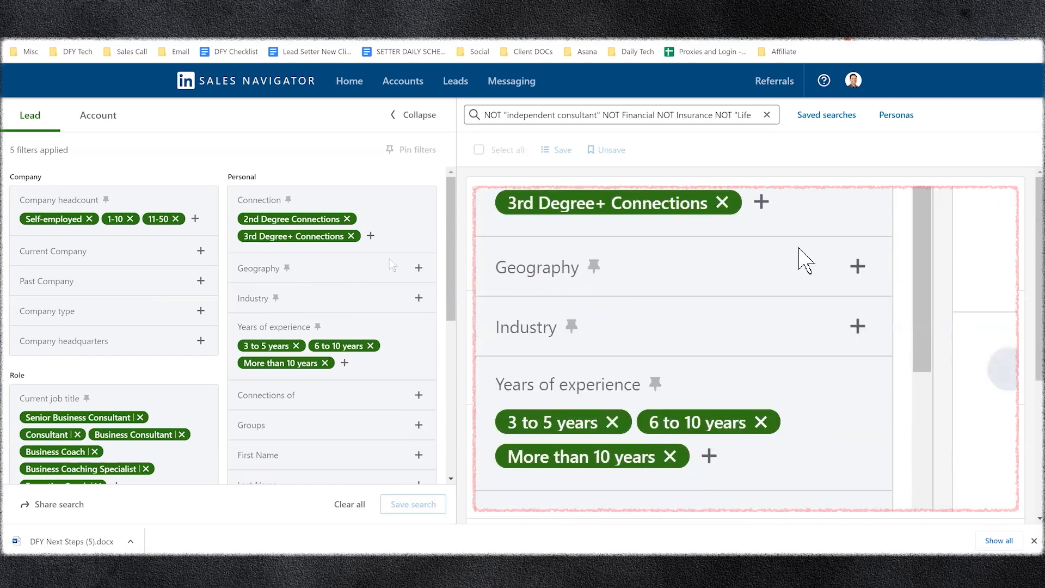
pyautogui.click(418, 268)
pyautogui.click(287, 292)
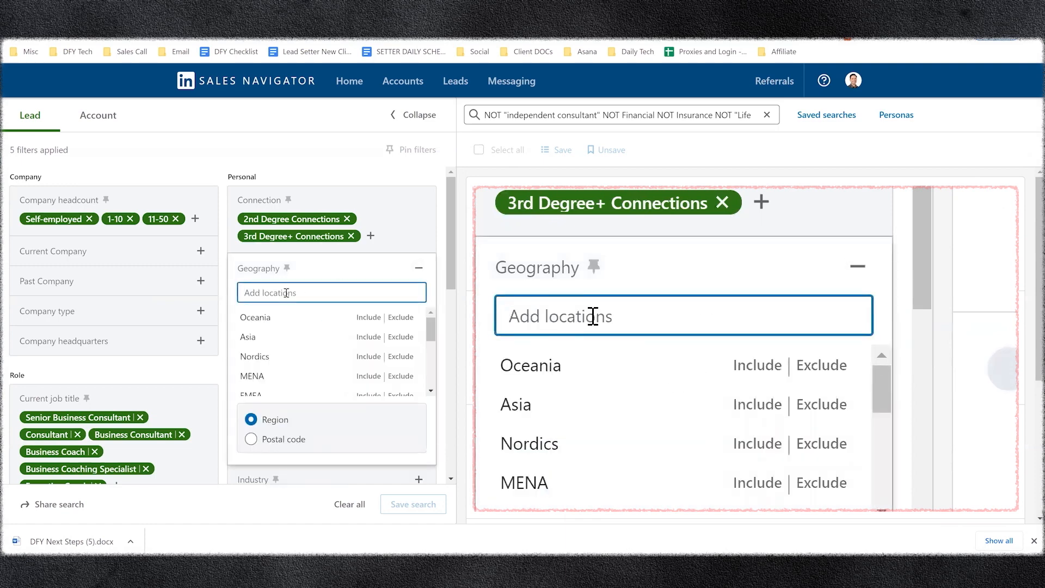
pyautogui.write('alabama')
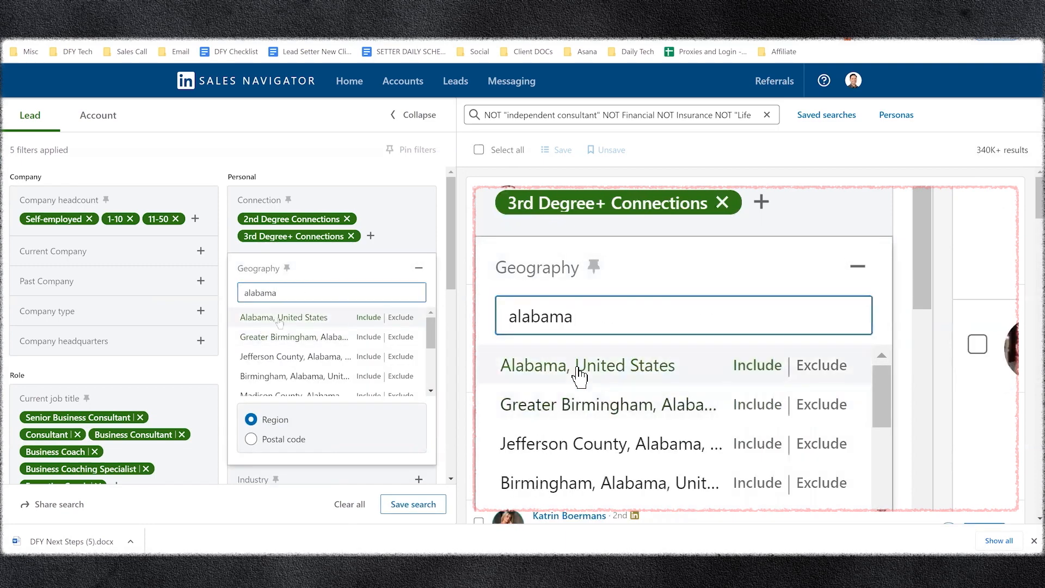
pyautogui.click(279, 318)
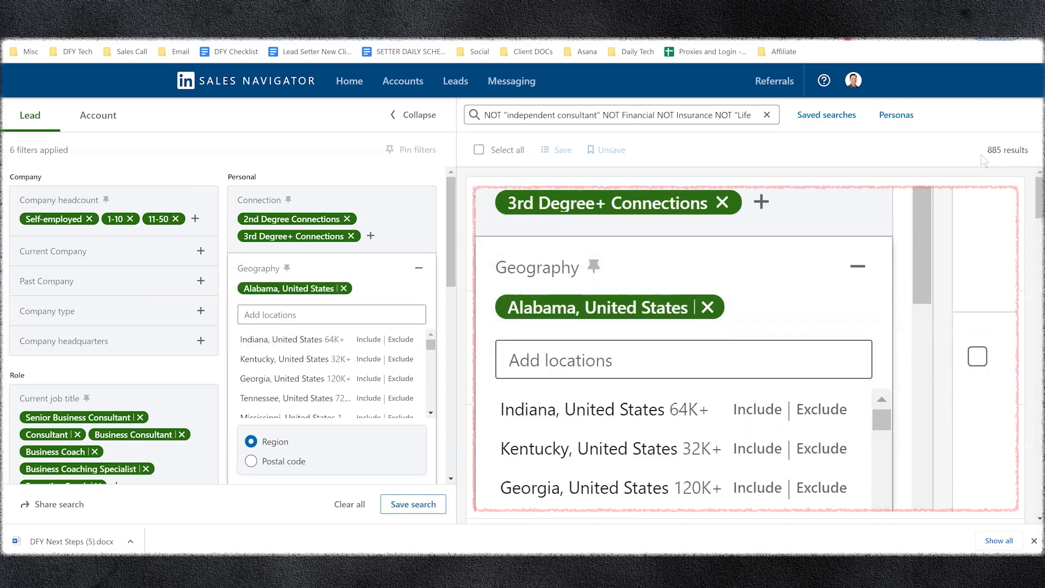
# Step: Swap Alabama for Indiana in the Geography filter, and try Kentucky as a second state before removing it again
pyautogui.click(255, 340)
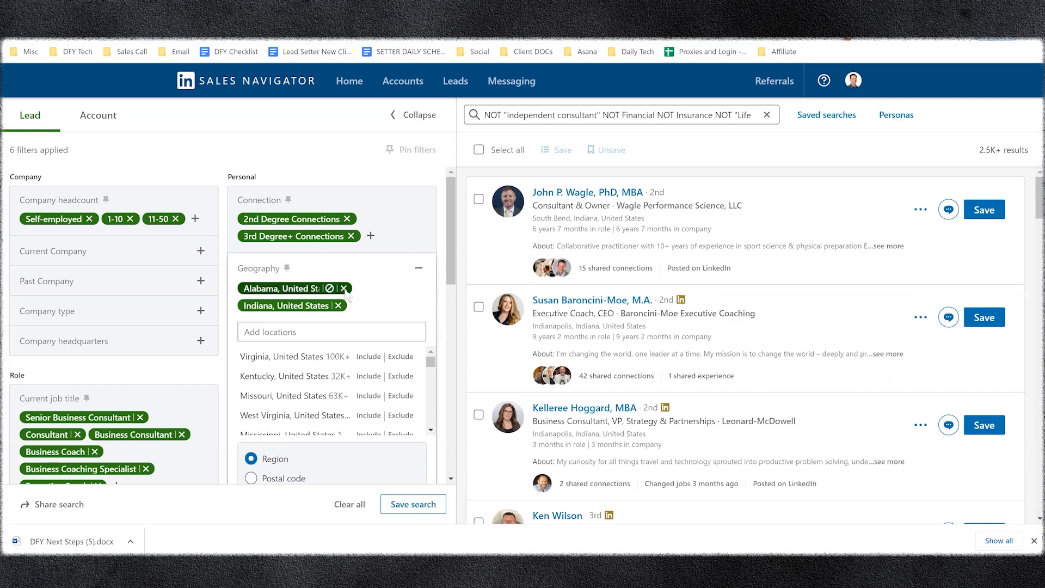
pyautogui.click(343, 288)
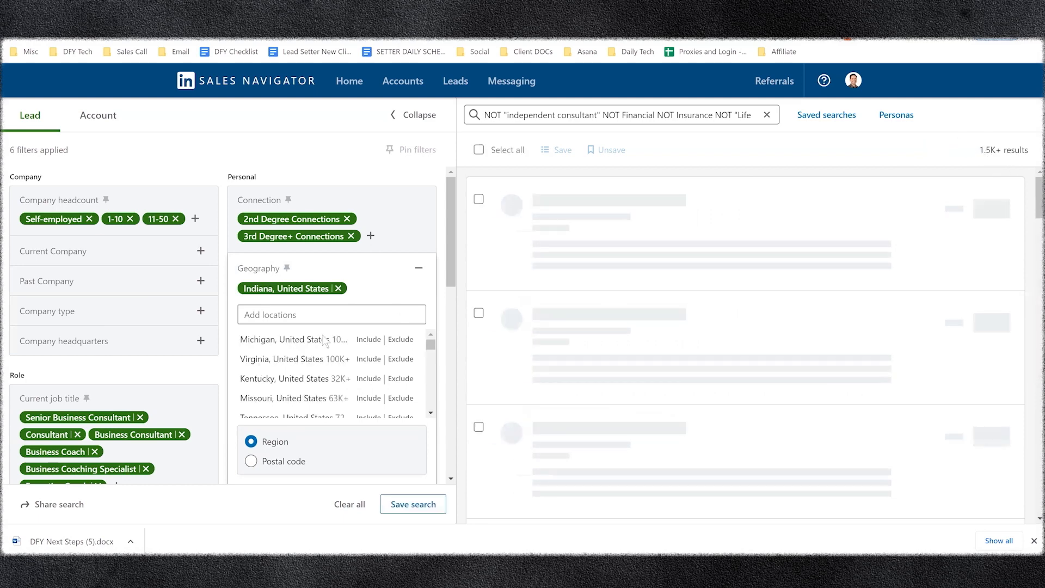
pyautogui.click(265, 377)
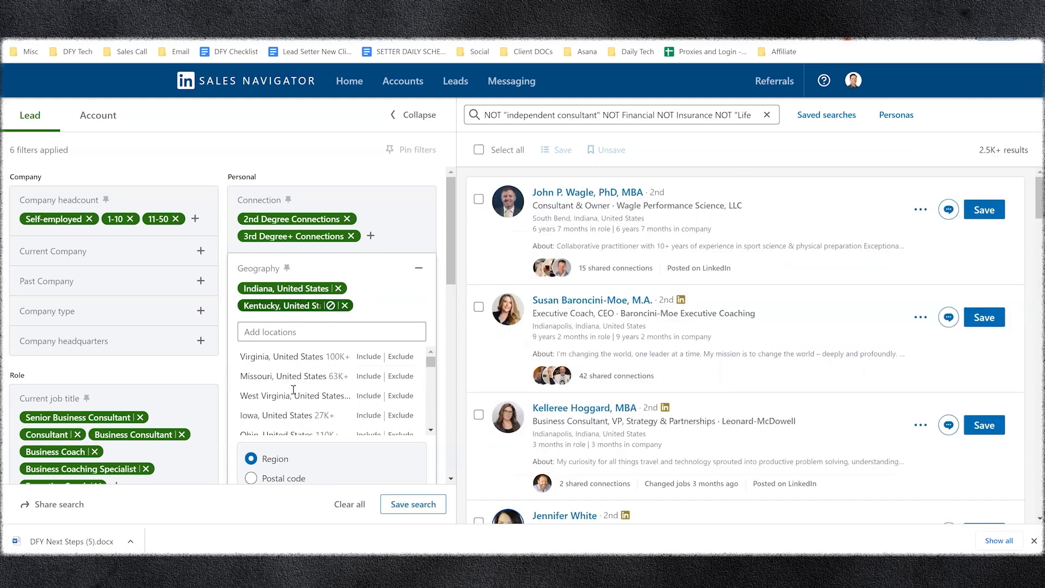
pyautogui.click(345, 305)
# Step: Include Iowa alongside Indiana in the Geography filter and look through the resulting leads
pyautogui.scroll(-3, 294, 371)
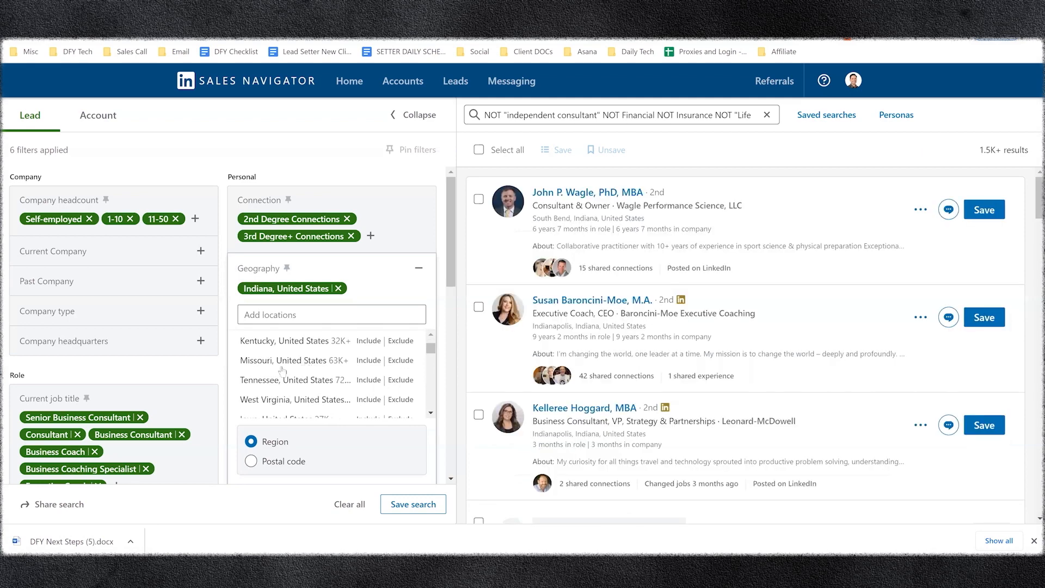
pyautogui.click(274, 373)
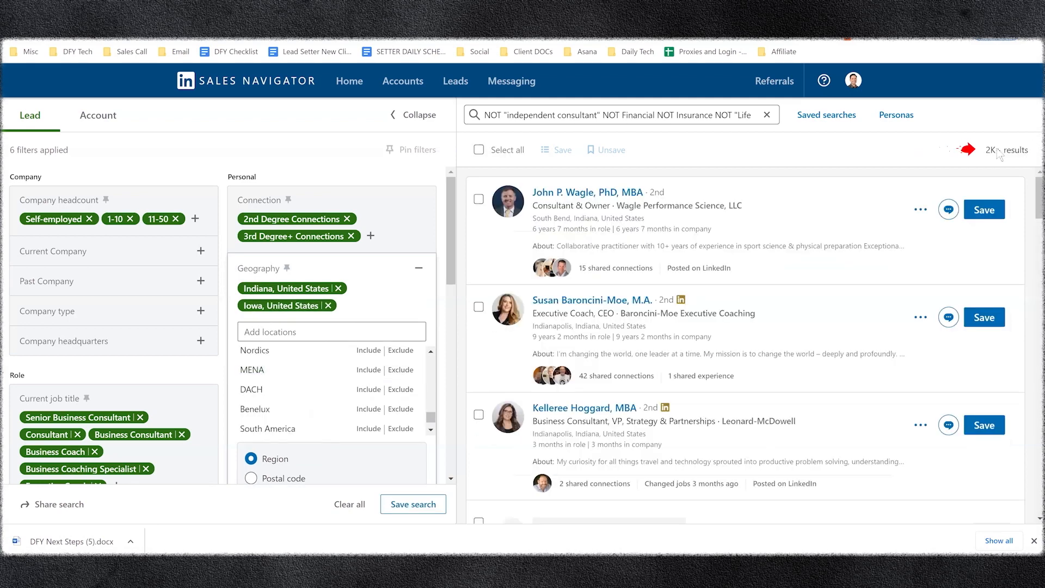
pyautogui.scroll(-3, 671, 409)
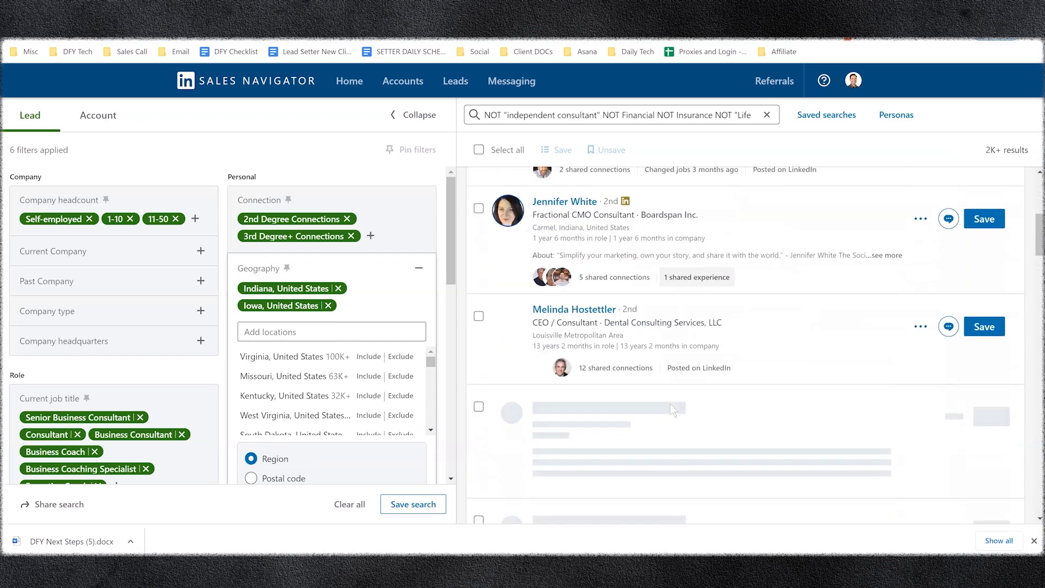
pyautogui.scroll(4, 670, 404)
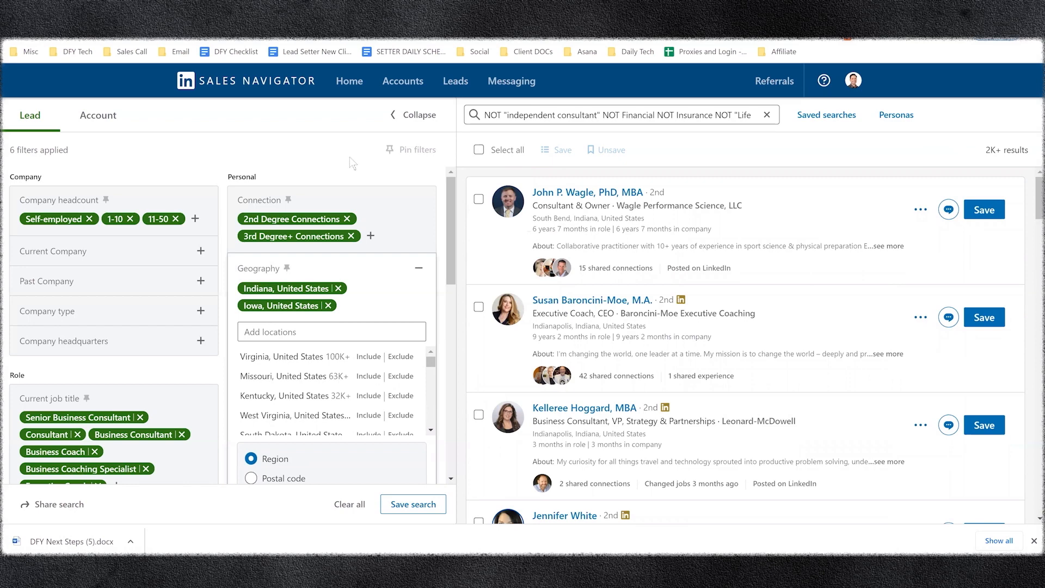
# Step: Replace the Indiana and Iowa locations in the Geography filter with "Texas, United States"
pyautogui.click(338, 288)
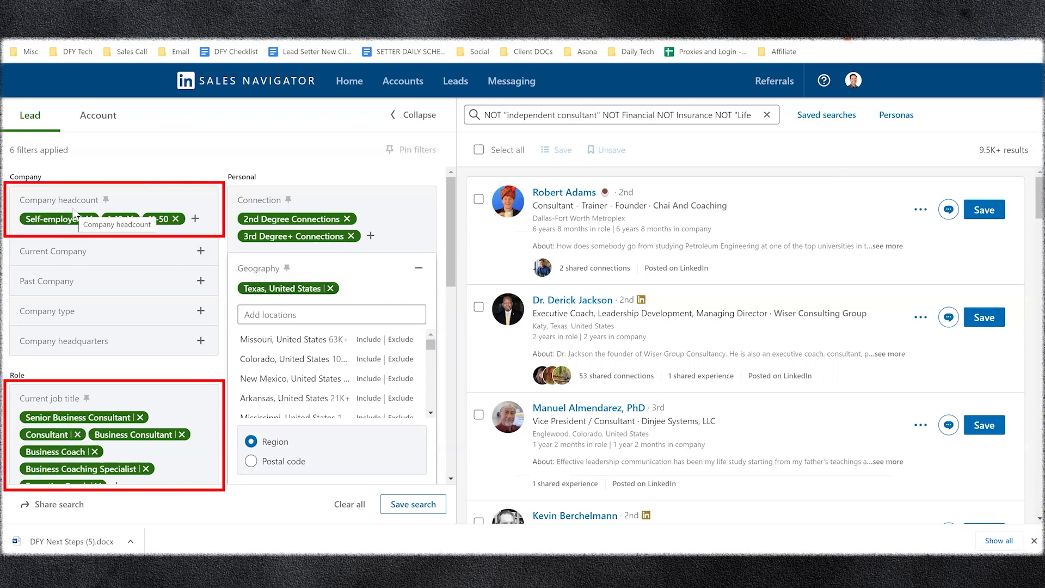
pyautogui.moveTo(107, 419)
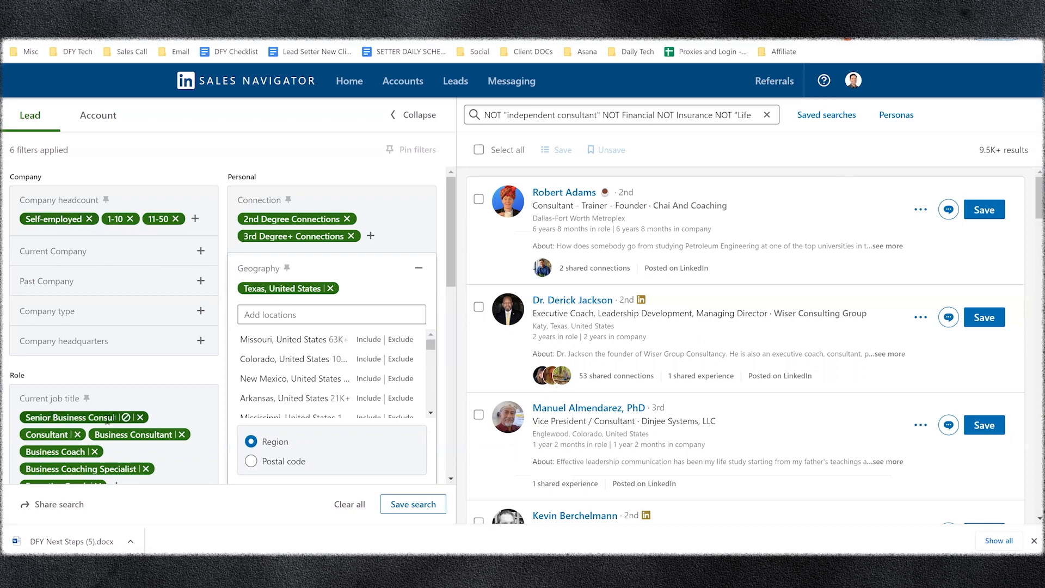